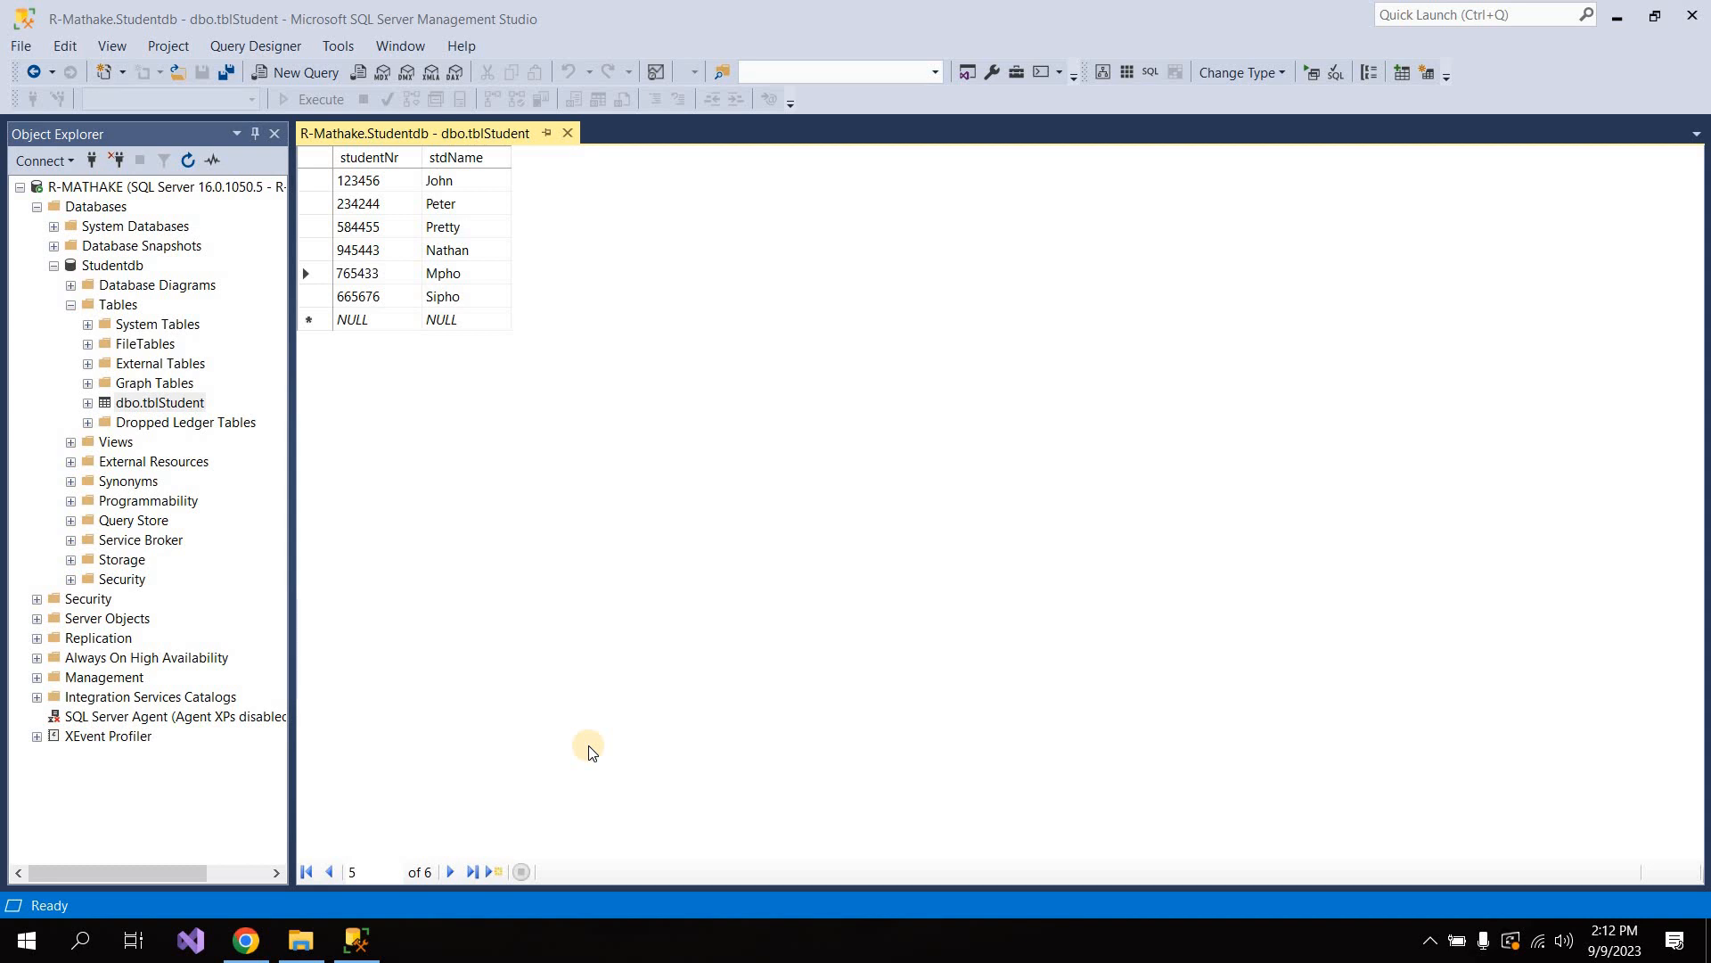
left_click(601, 606)
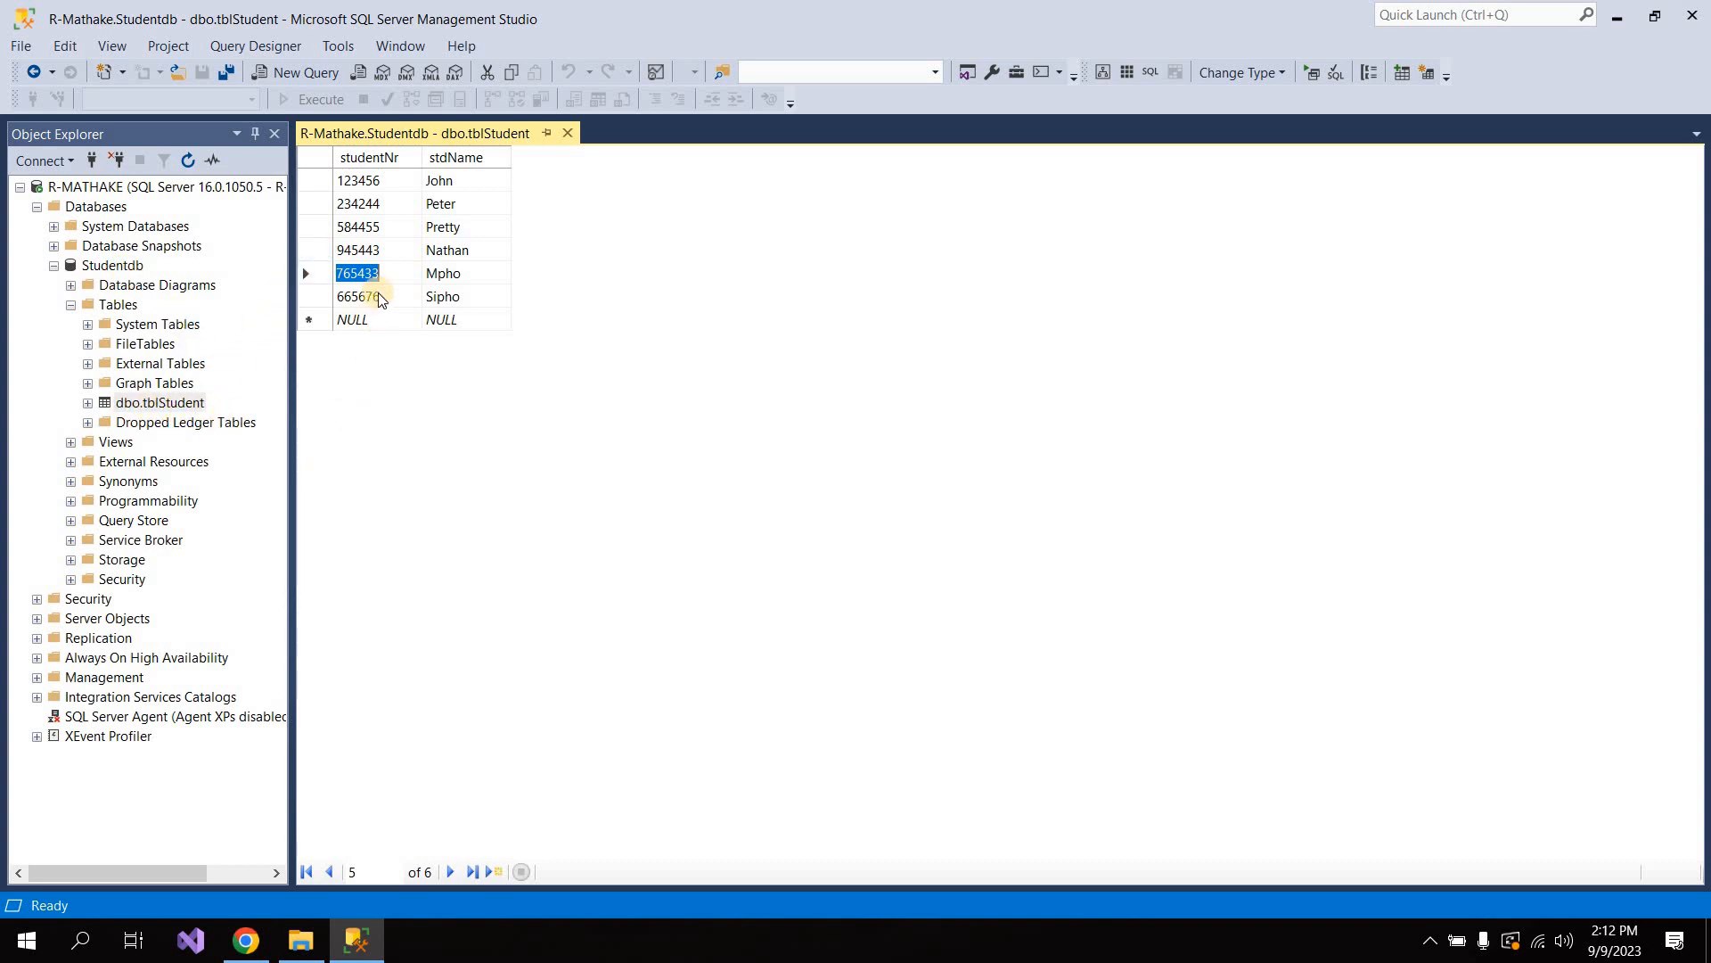
left_click(379, 229)
left_click(450, 272)
left_click(451, 251)
left_click(410, 182)
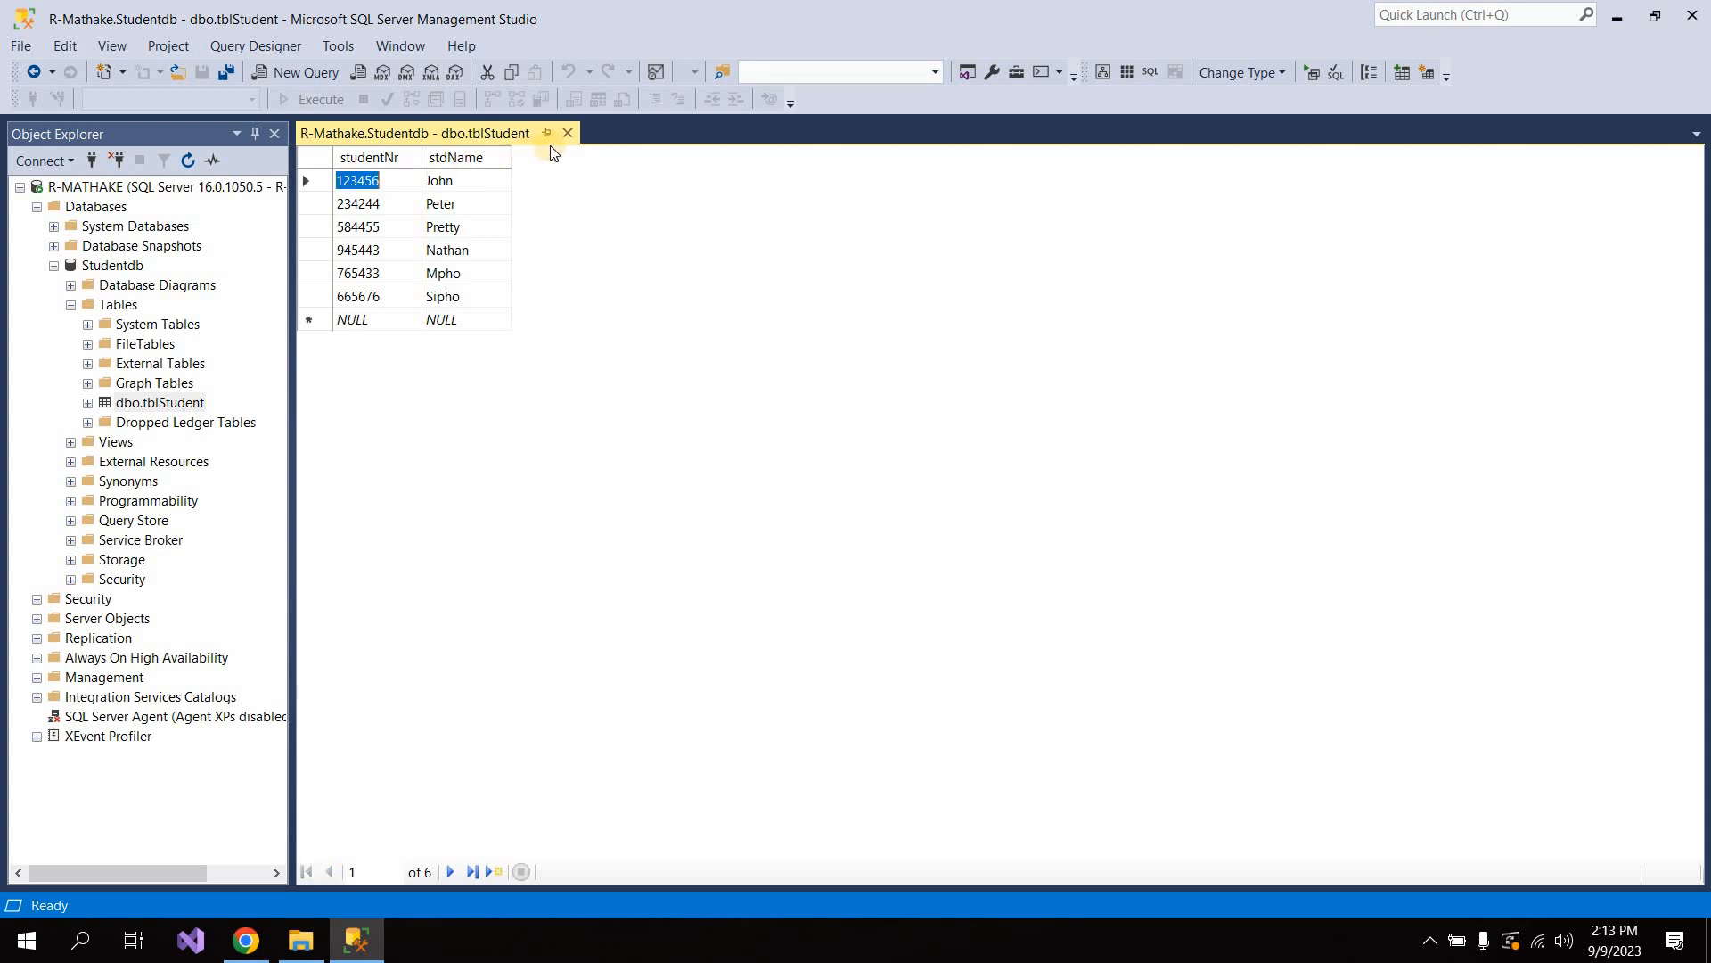
Close the student table's editing grid and query the top 1000 rows of dbo.tblStudent.
left_click(567, 132)
right_click(156, 403)
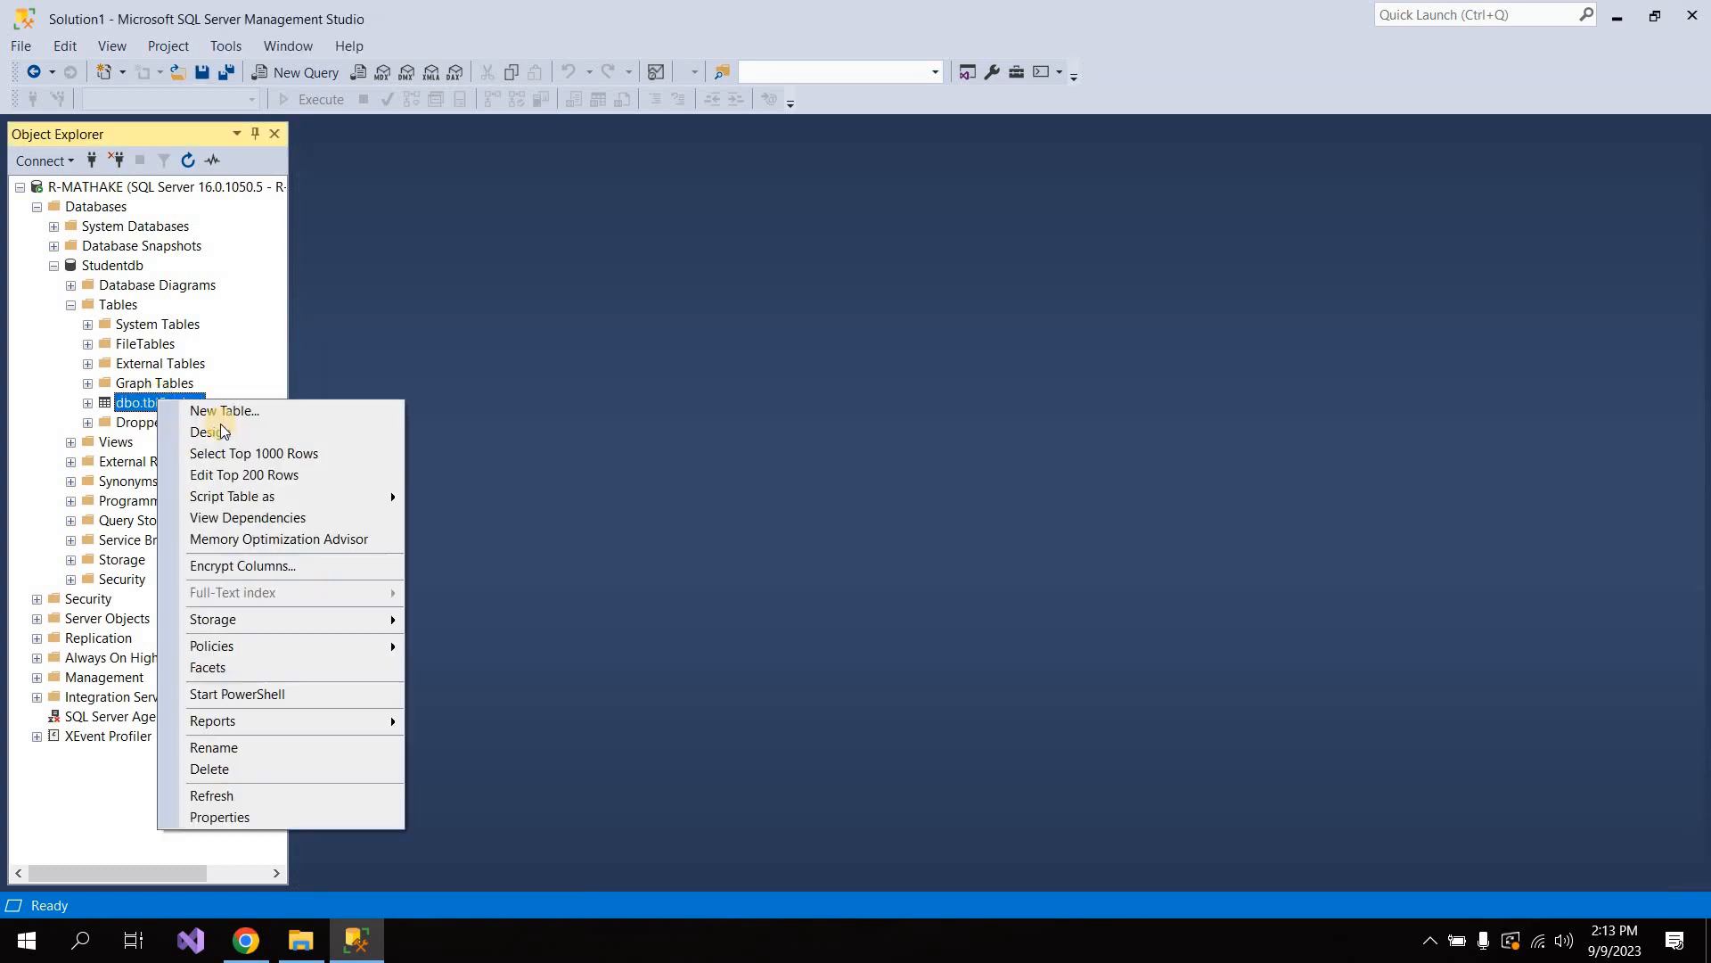
left_click(246, 456)
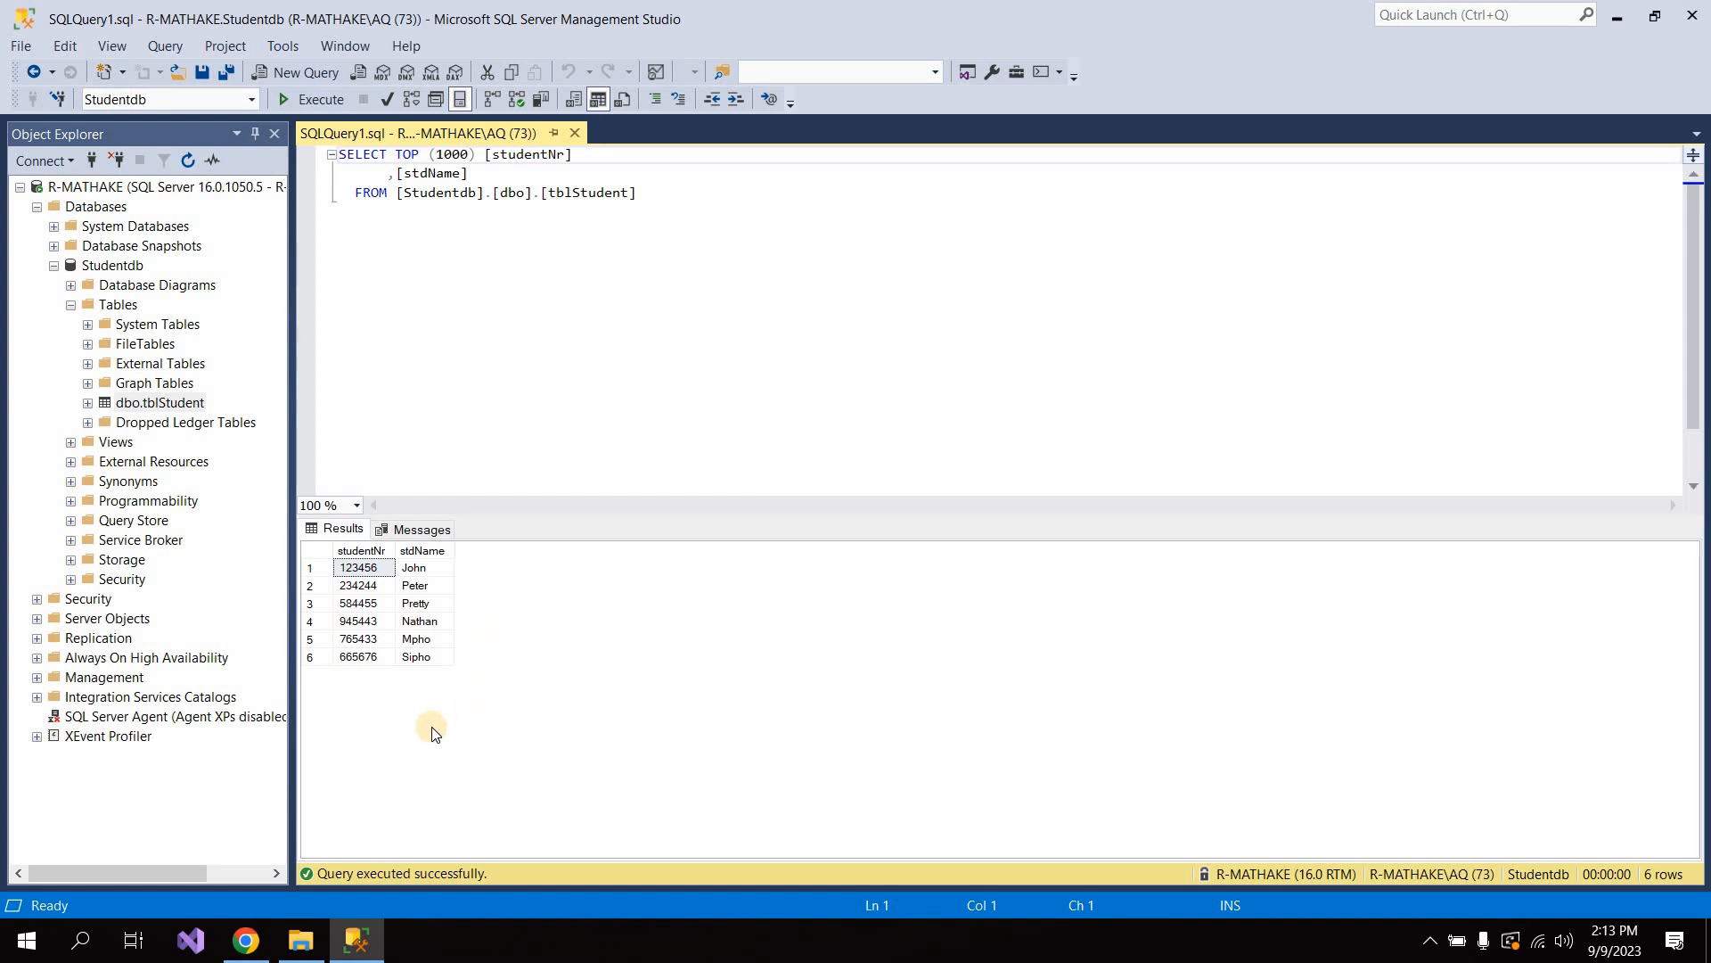
left_click(390, 788)
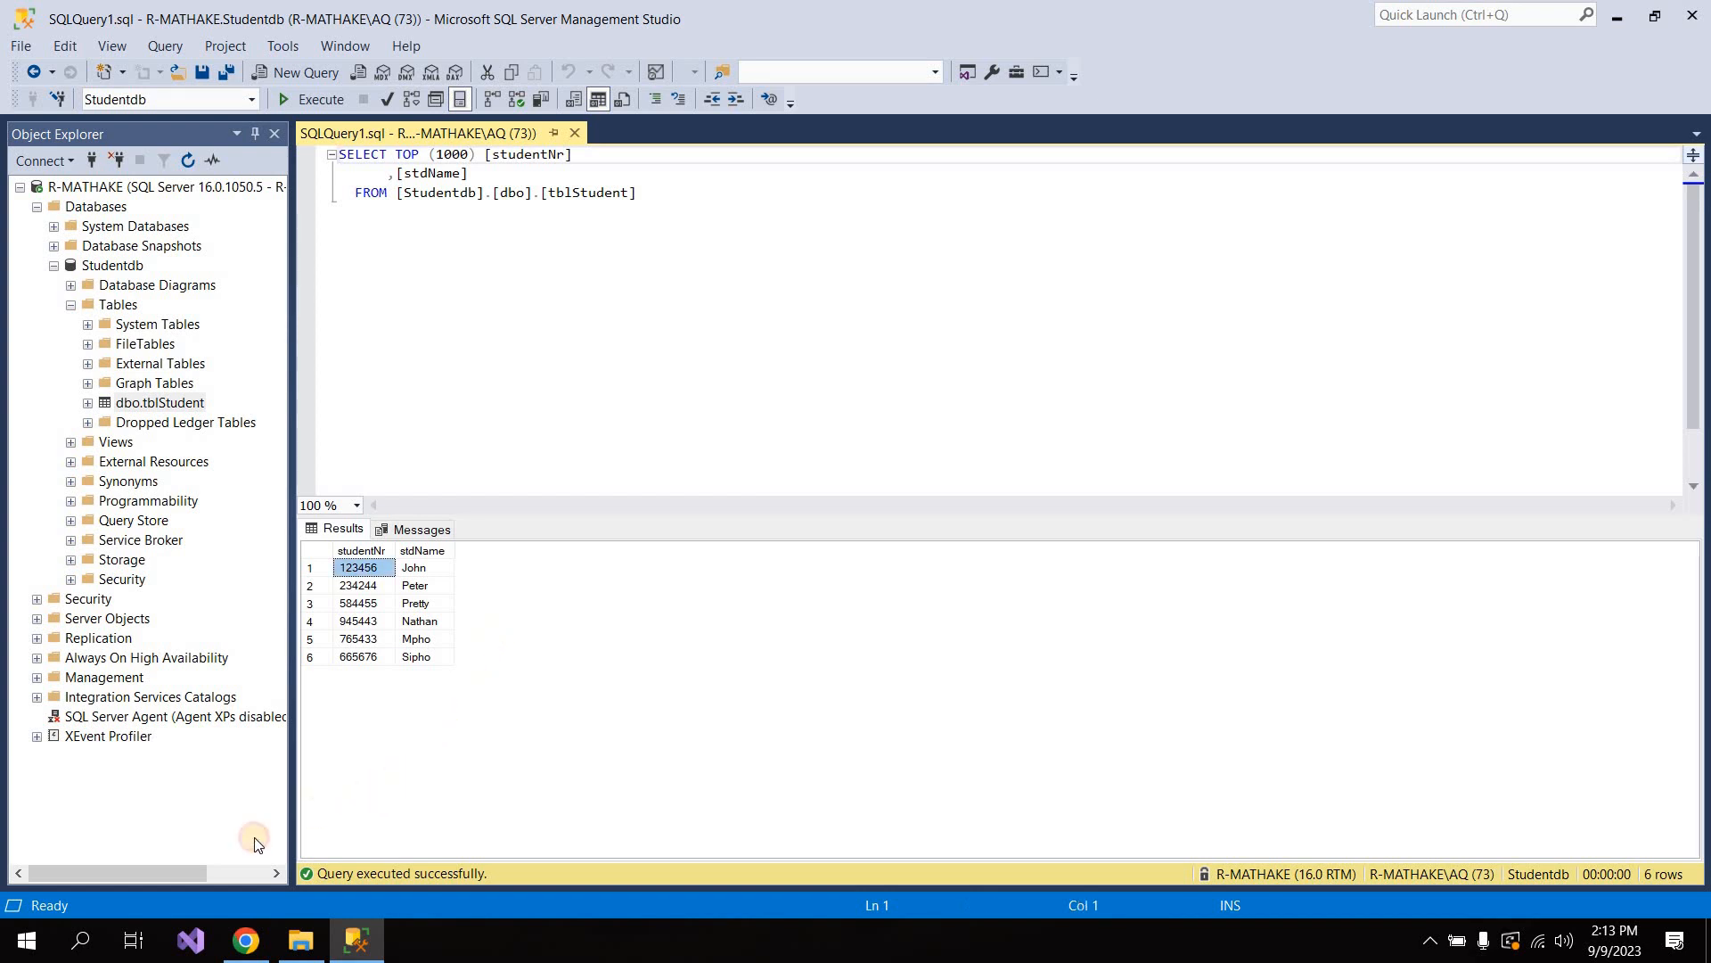
left_click(34, 943)
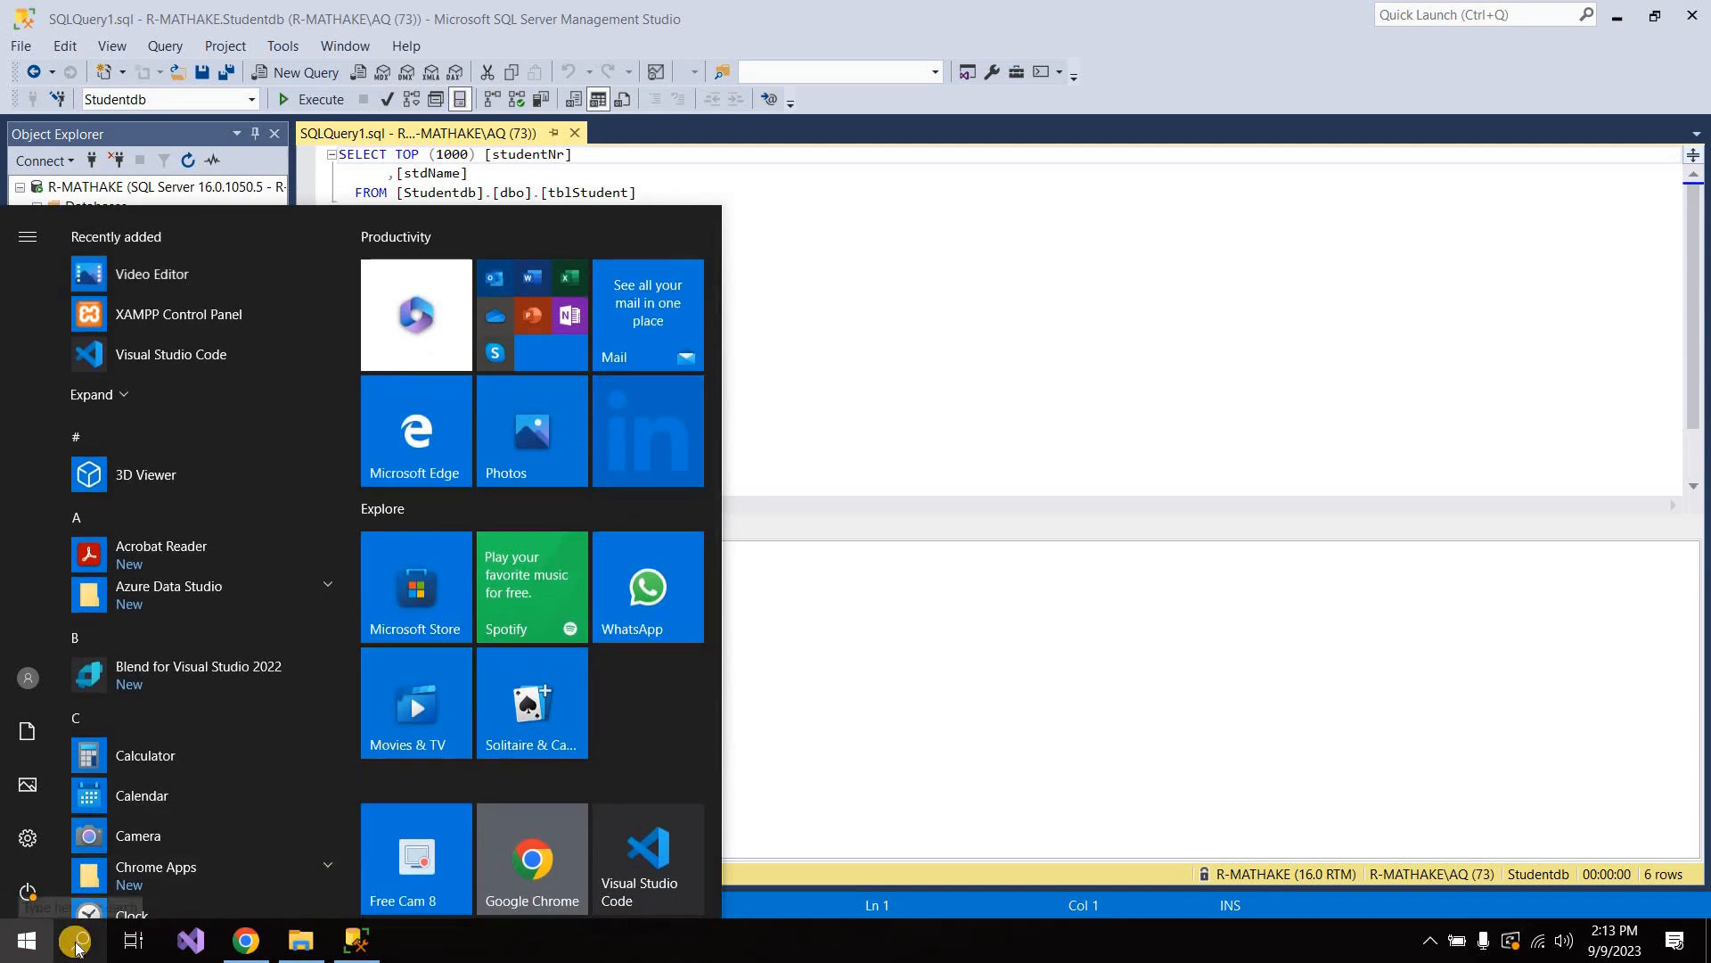
scroll(279, 722, "down", 5)
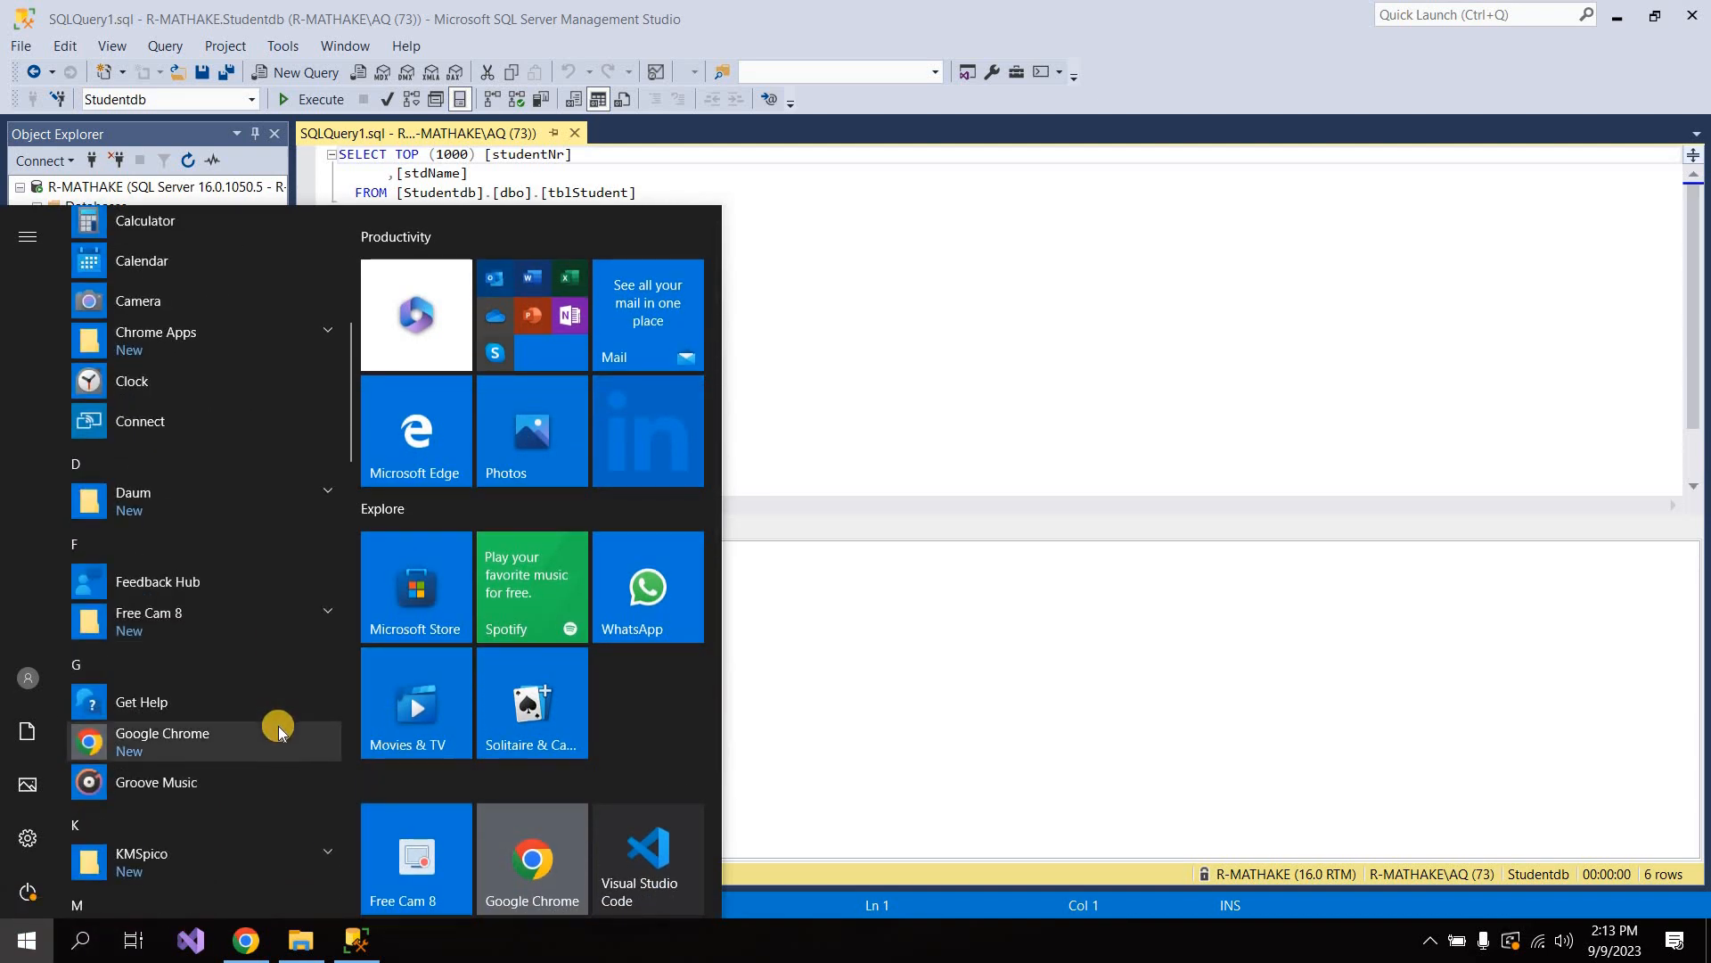
scroll(245, 739, "up", 4)
Find and open Excel 2013, create a blank workbook, and maximise its window.
left_click(93, 952)
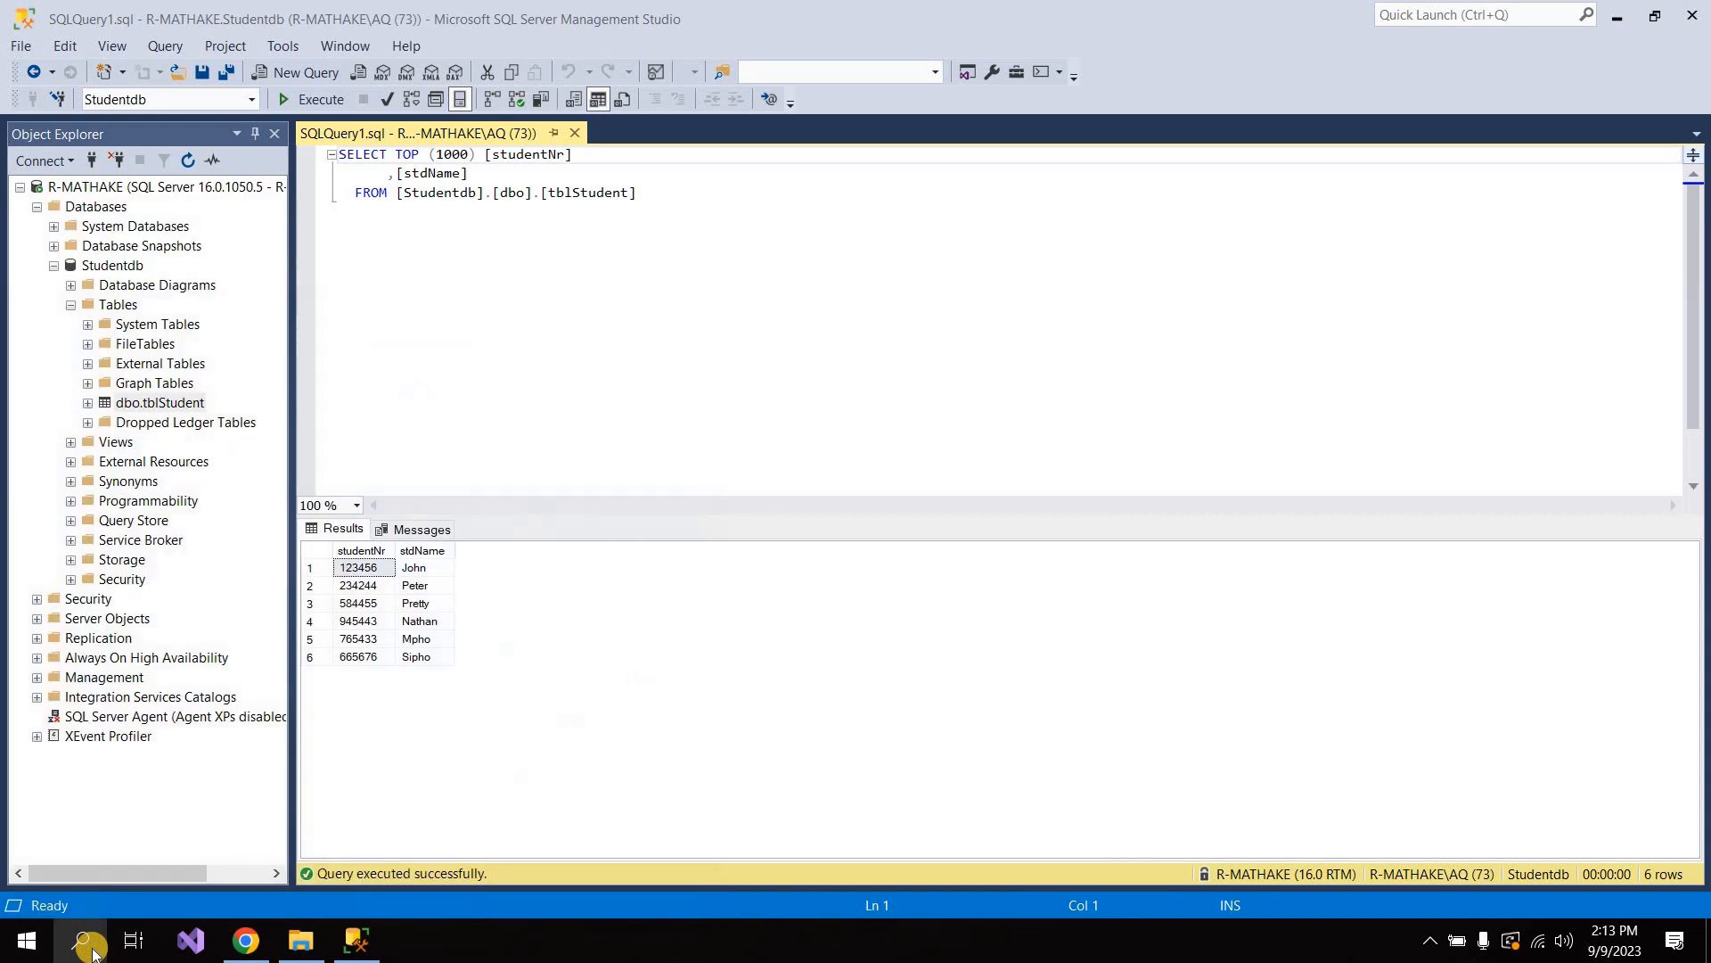
type("WO==")
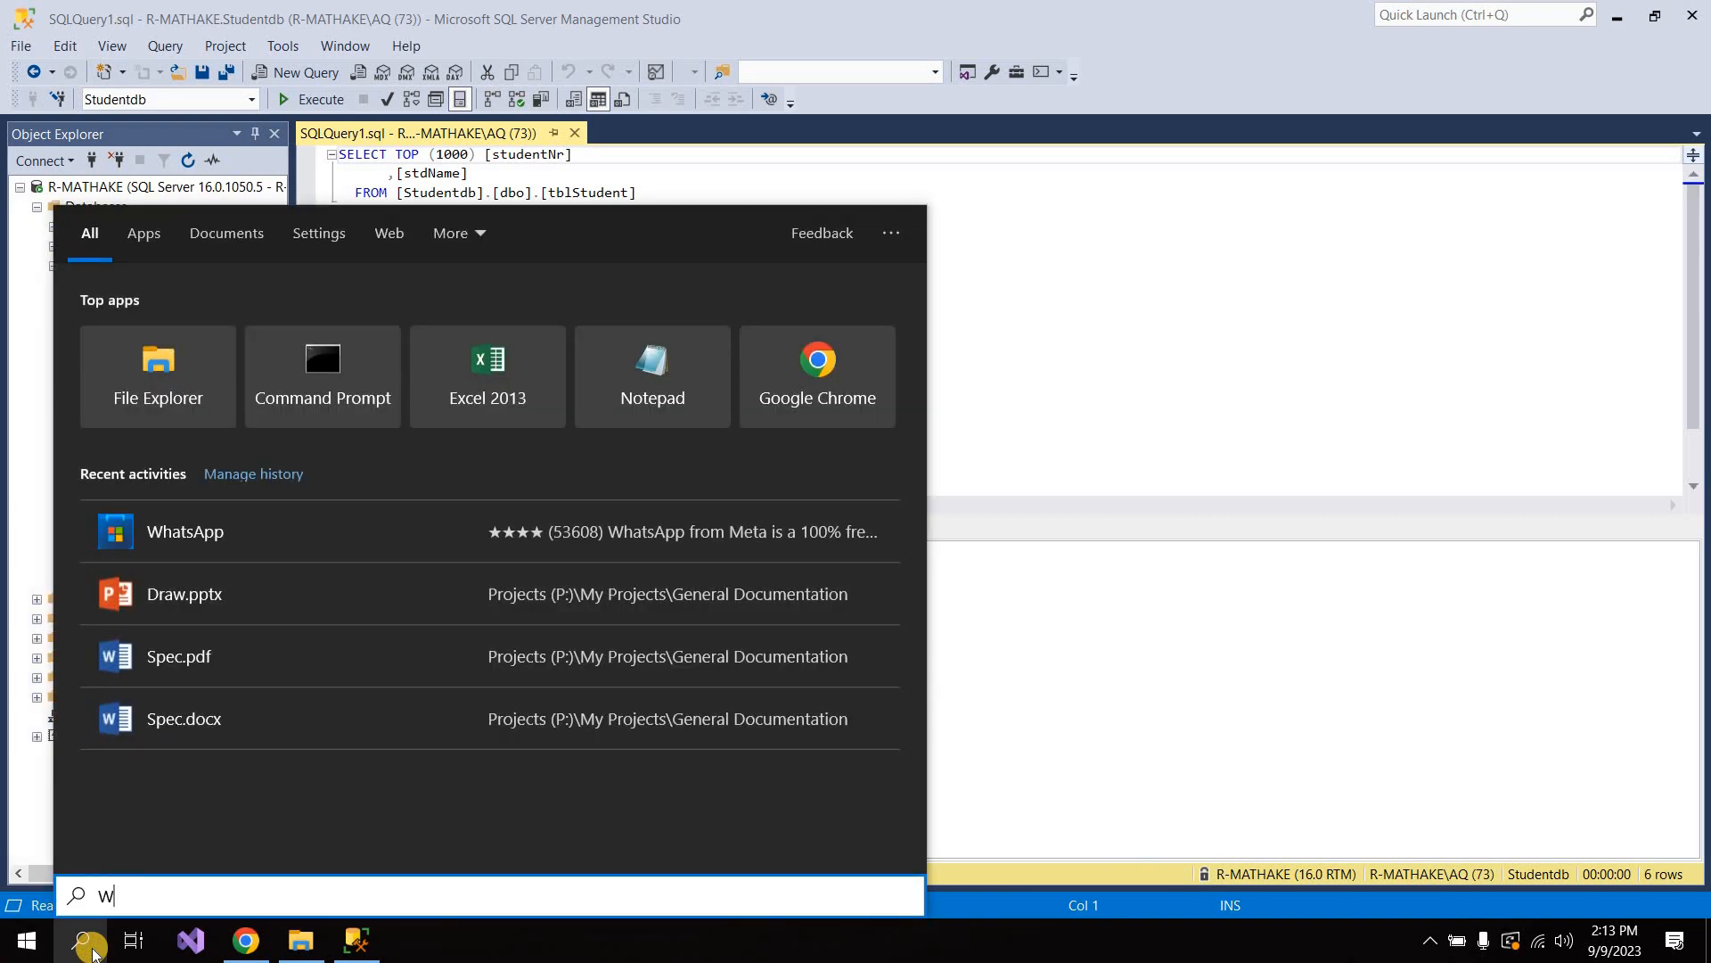
key("BackSpace")
key("BackSpace")
key("BackSpace")
key("BackSpace")
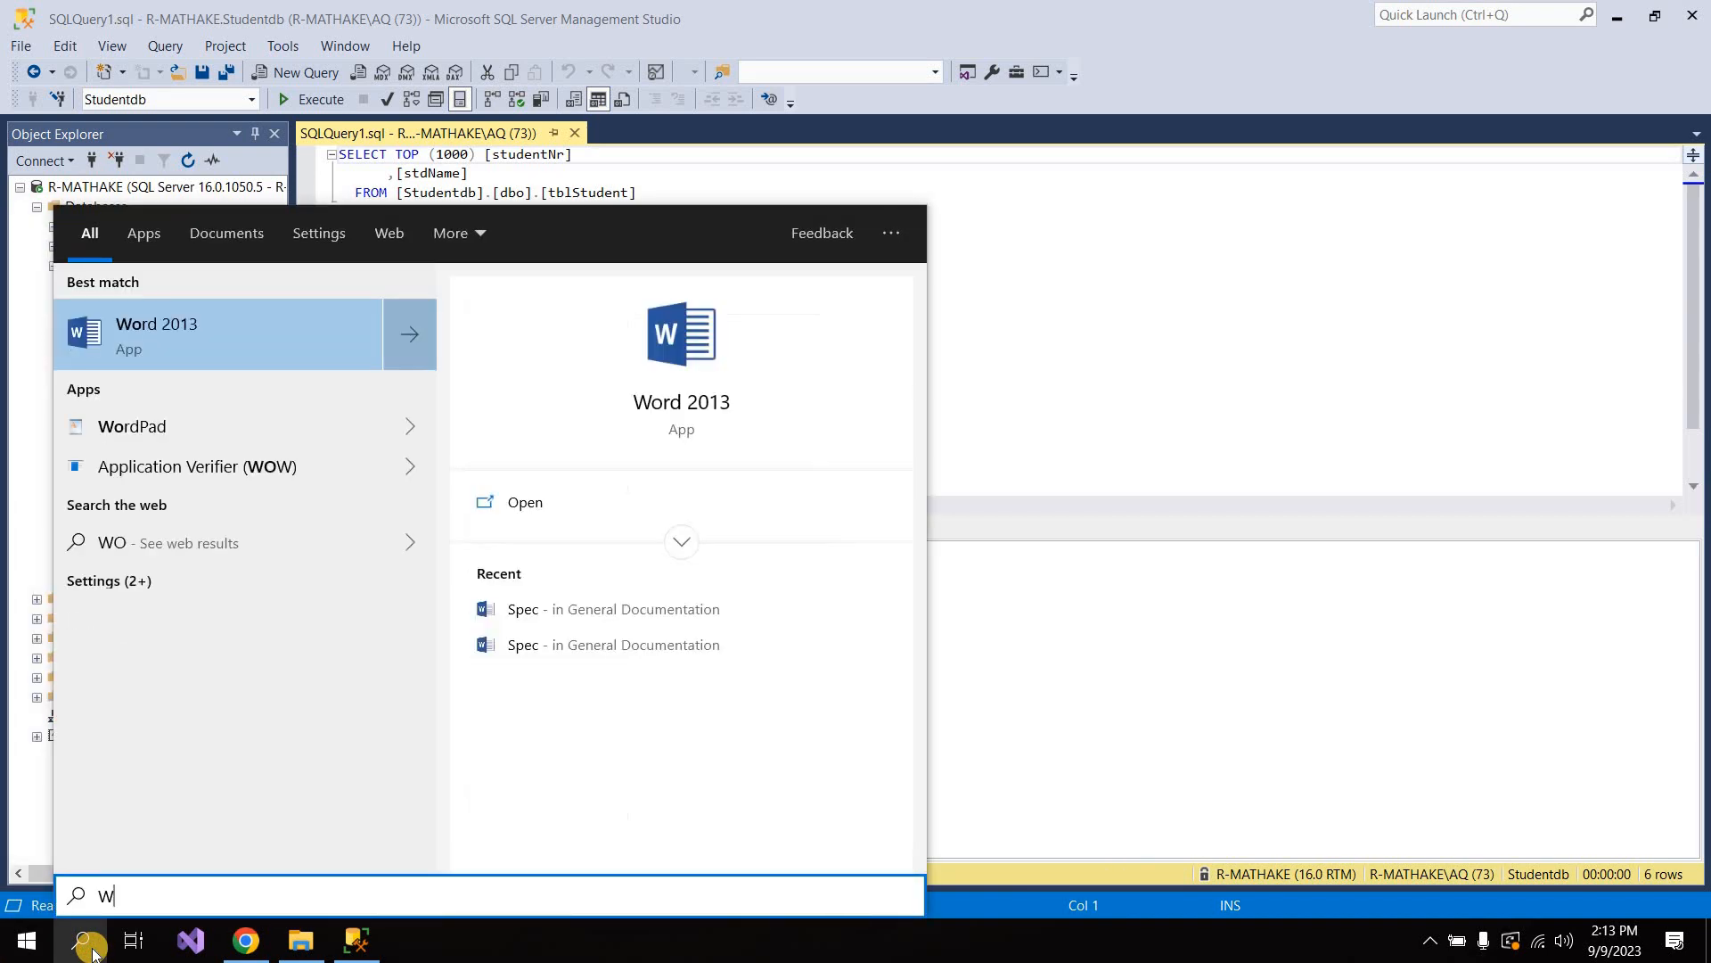
type("EXC")
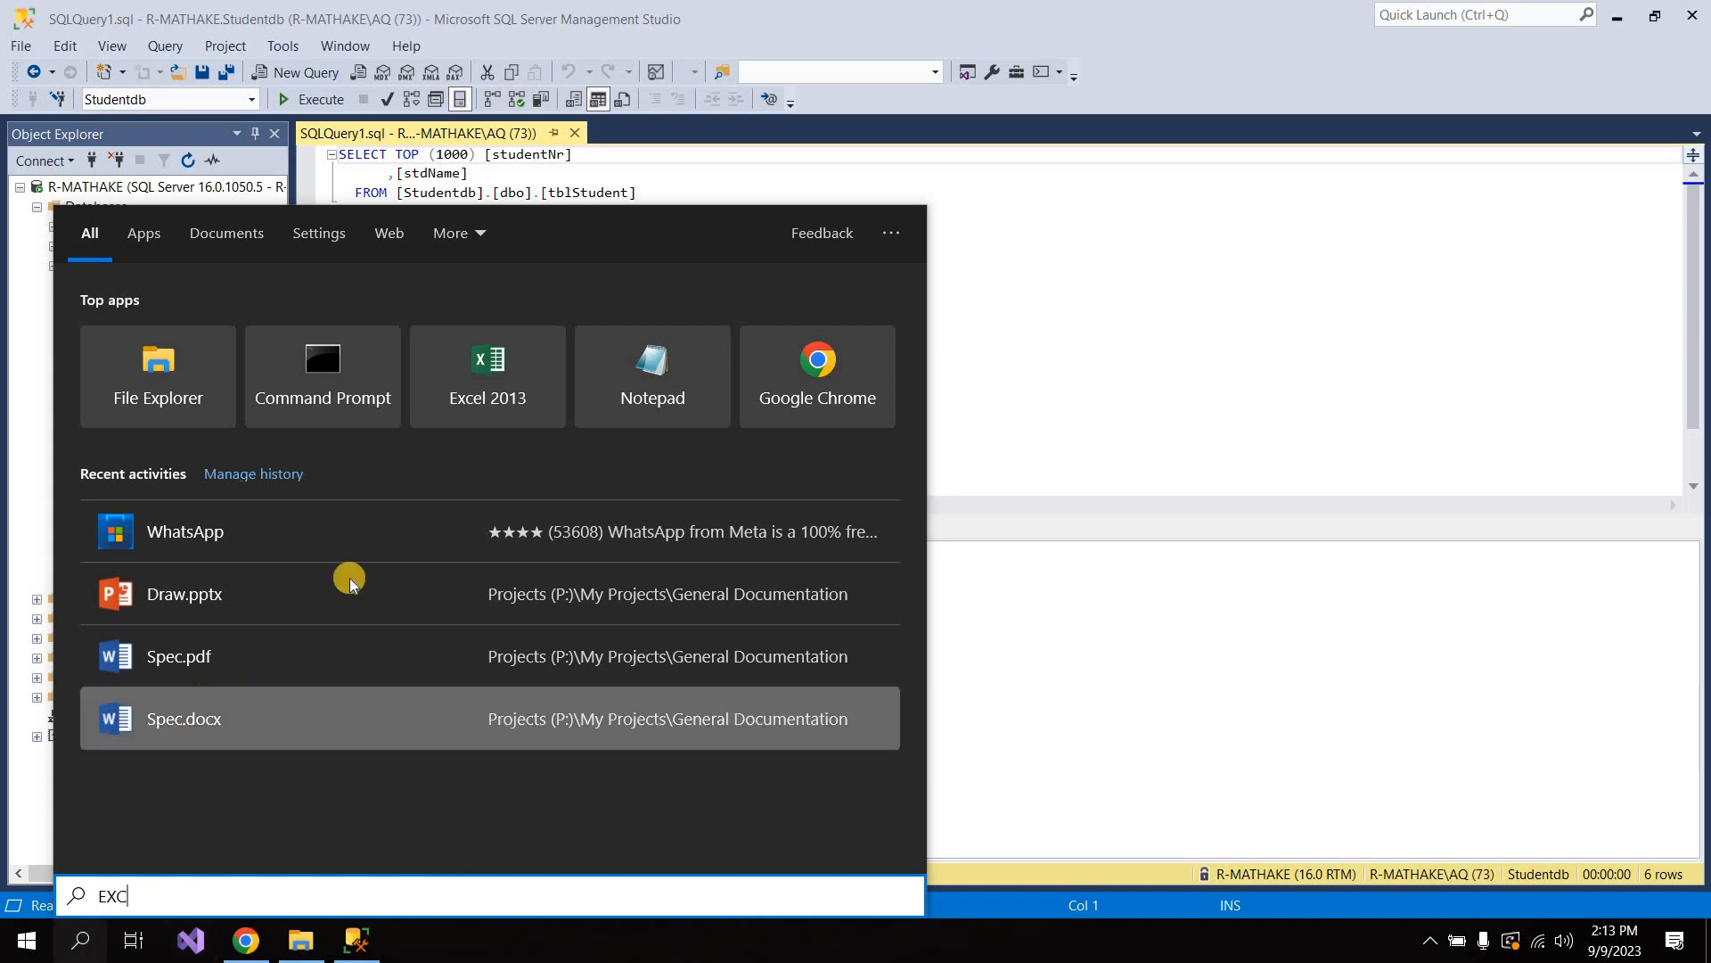
left_click(237, 340)
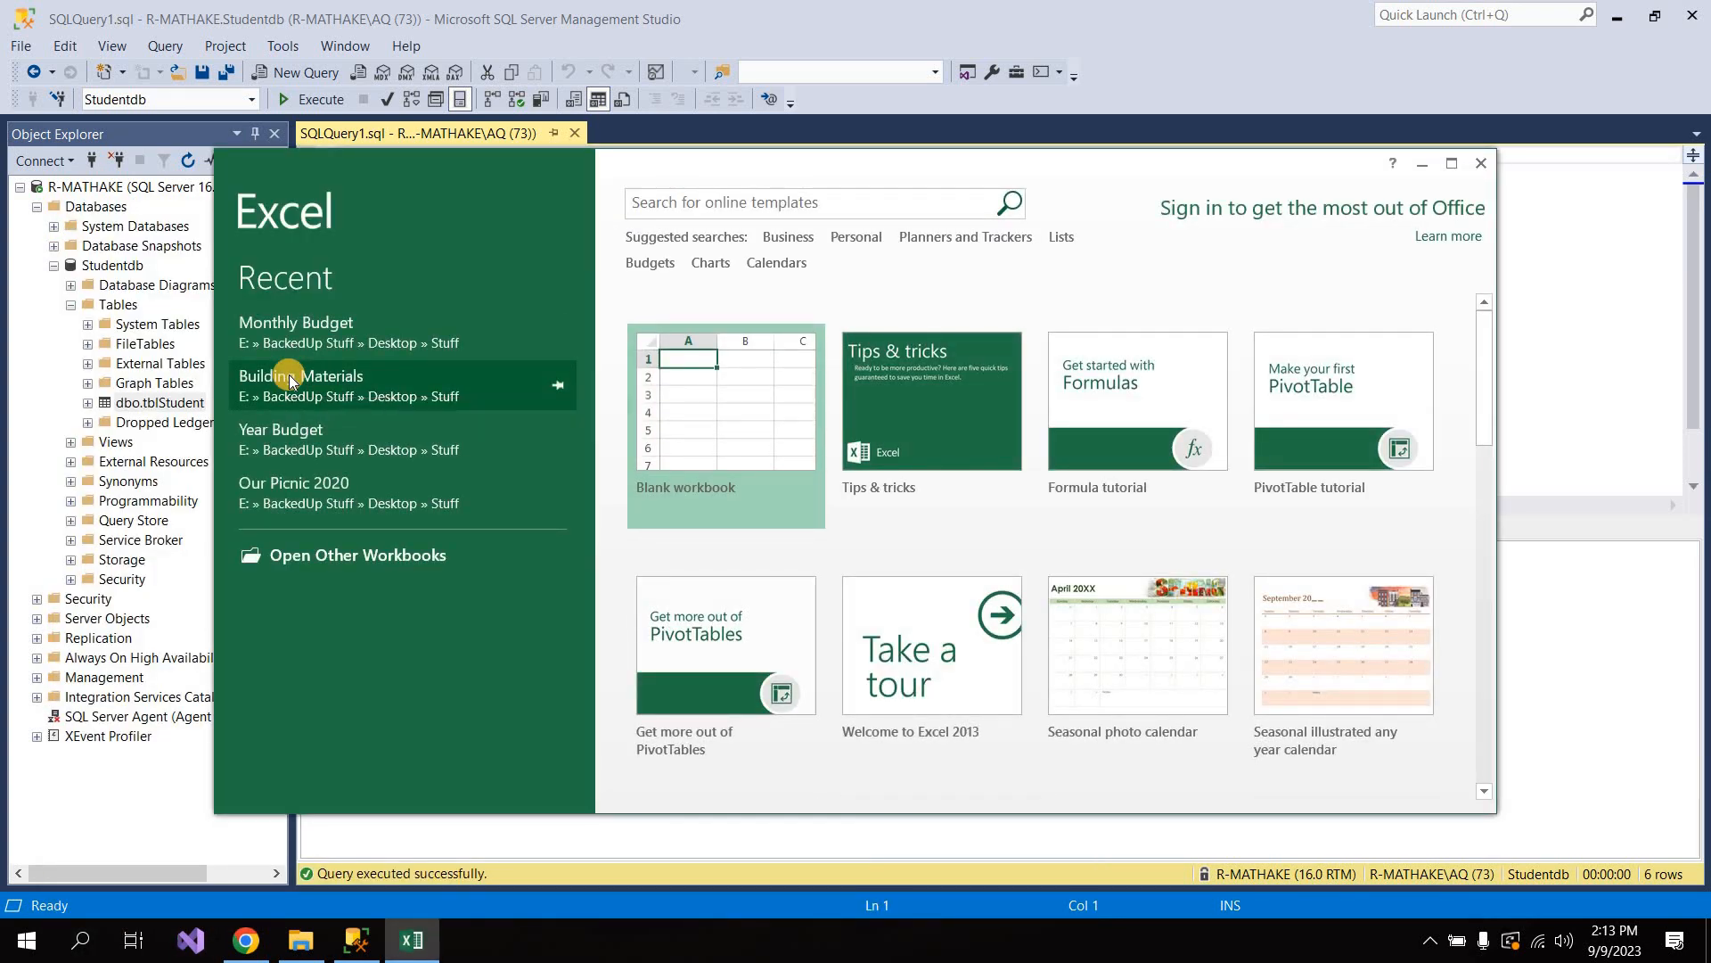
left_click(733, 437)
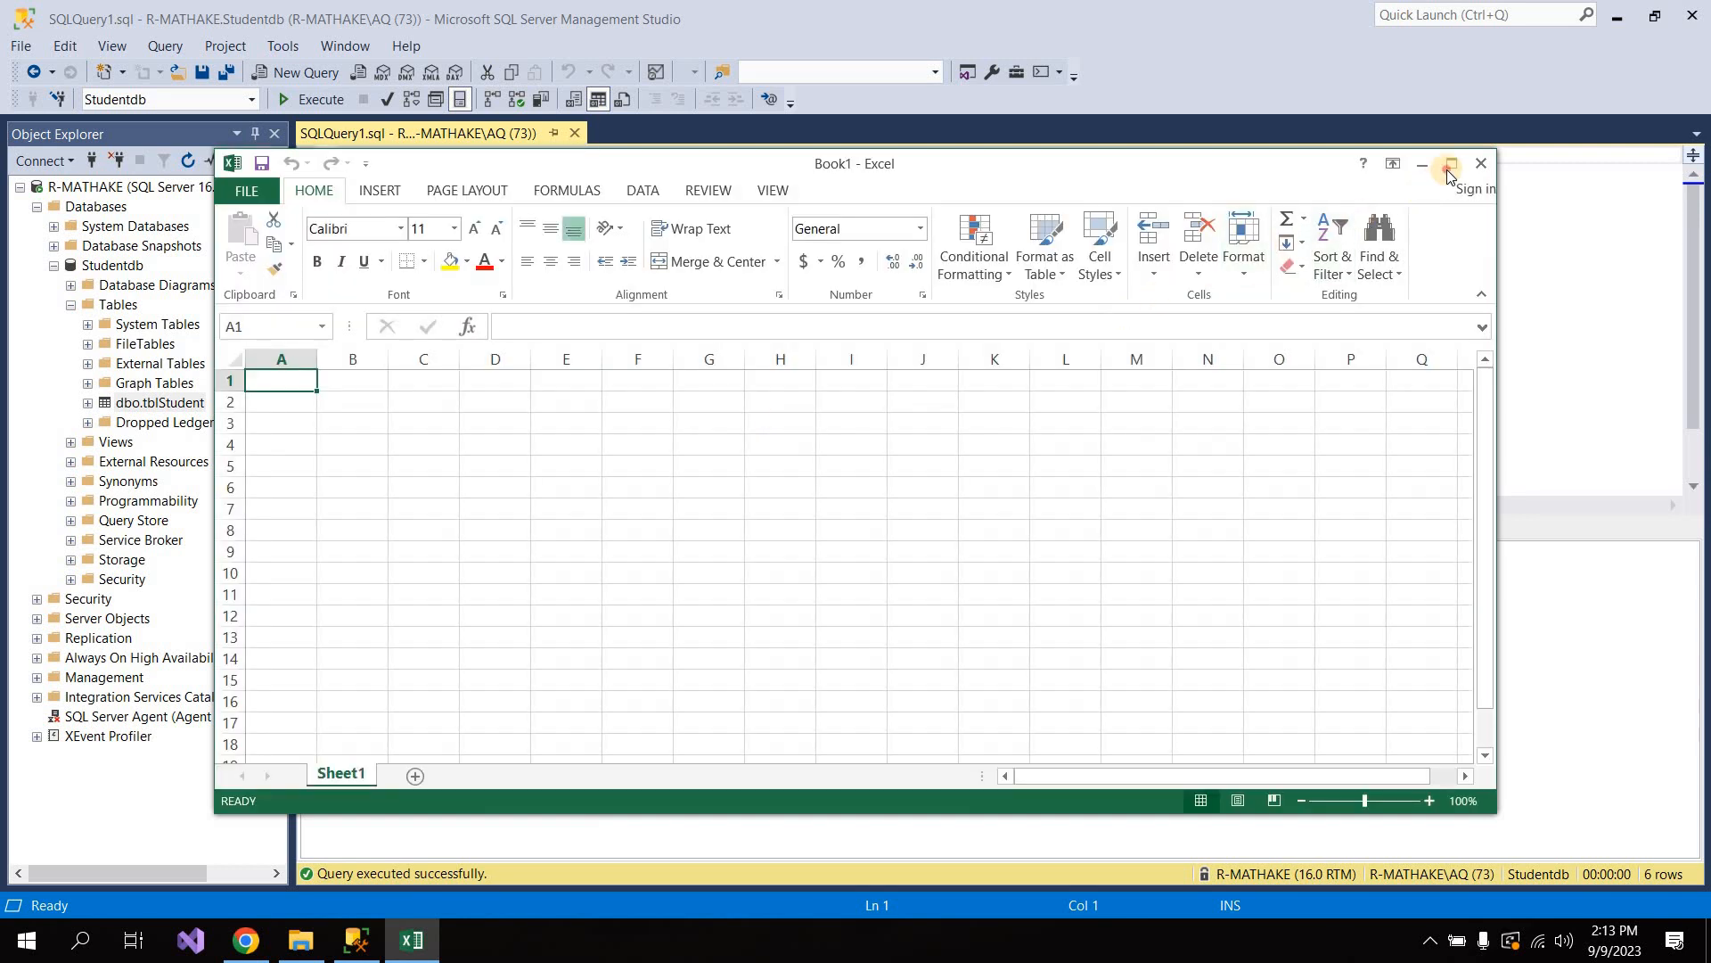
left_click(1451, 164)
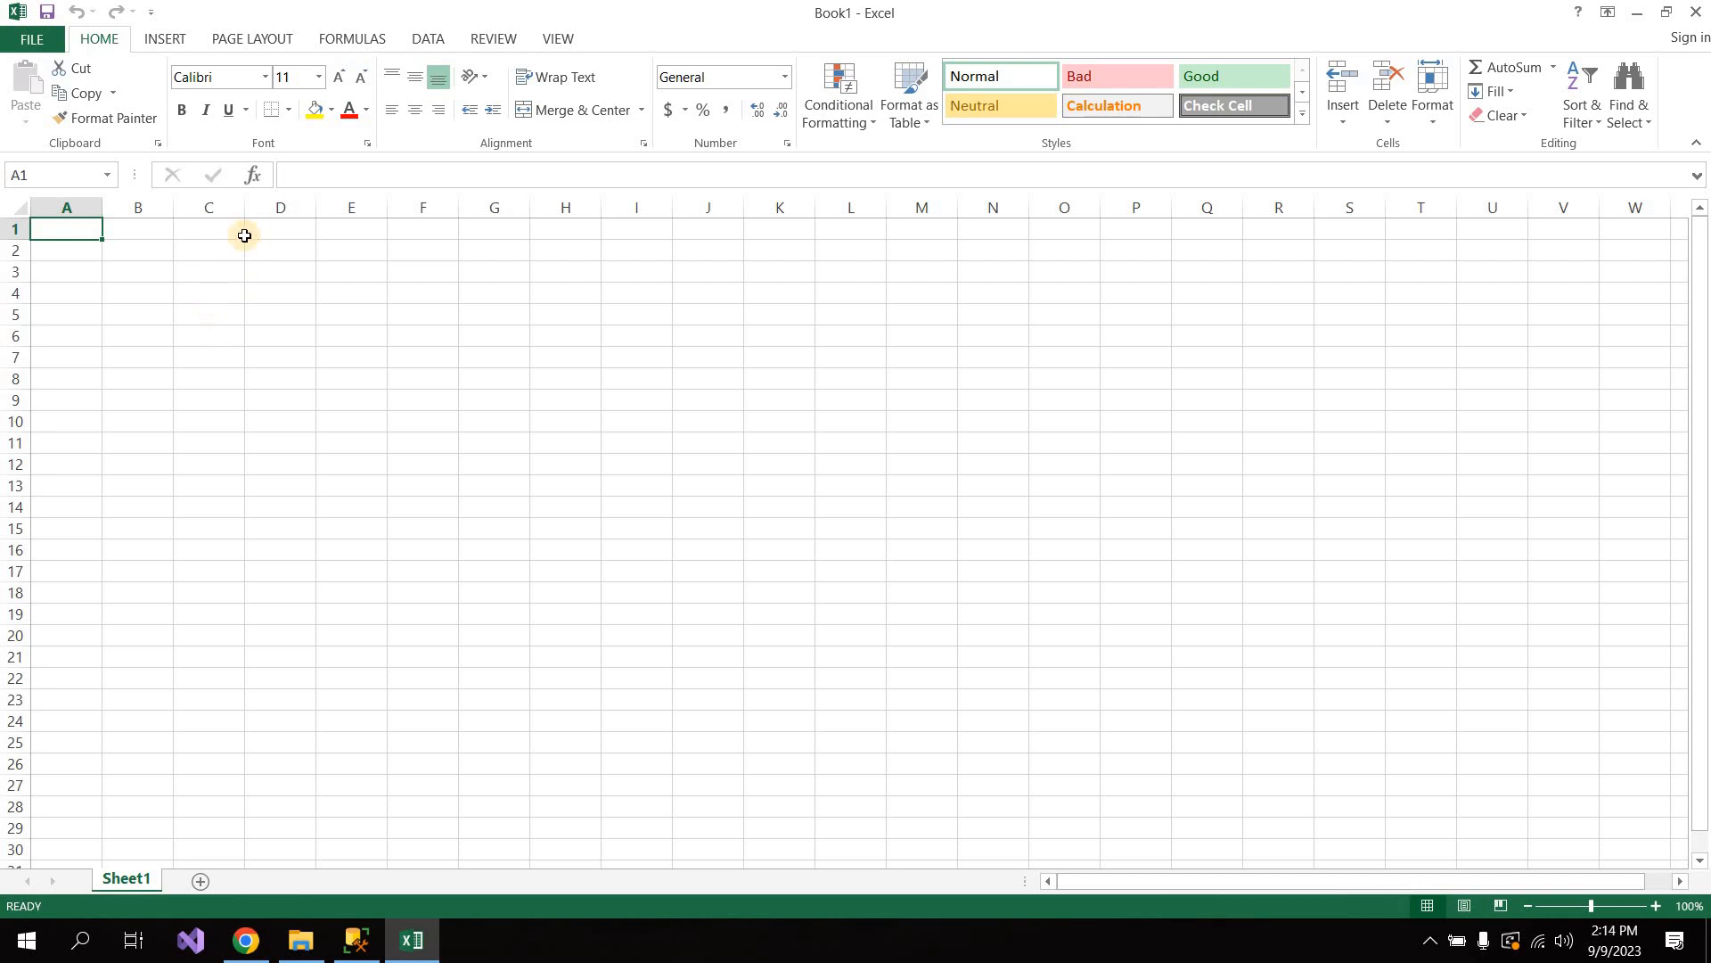
left_click(163, 285)
left_click(110, 317)
left_click(78, 248)
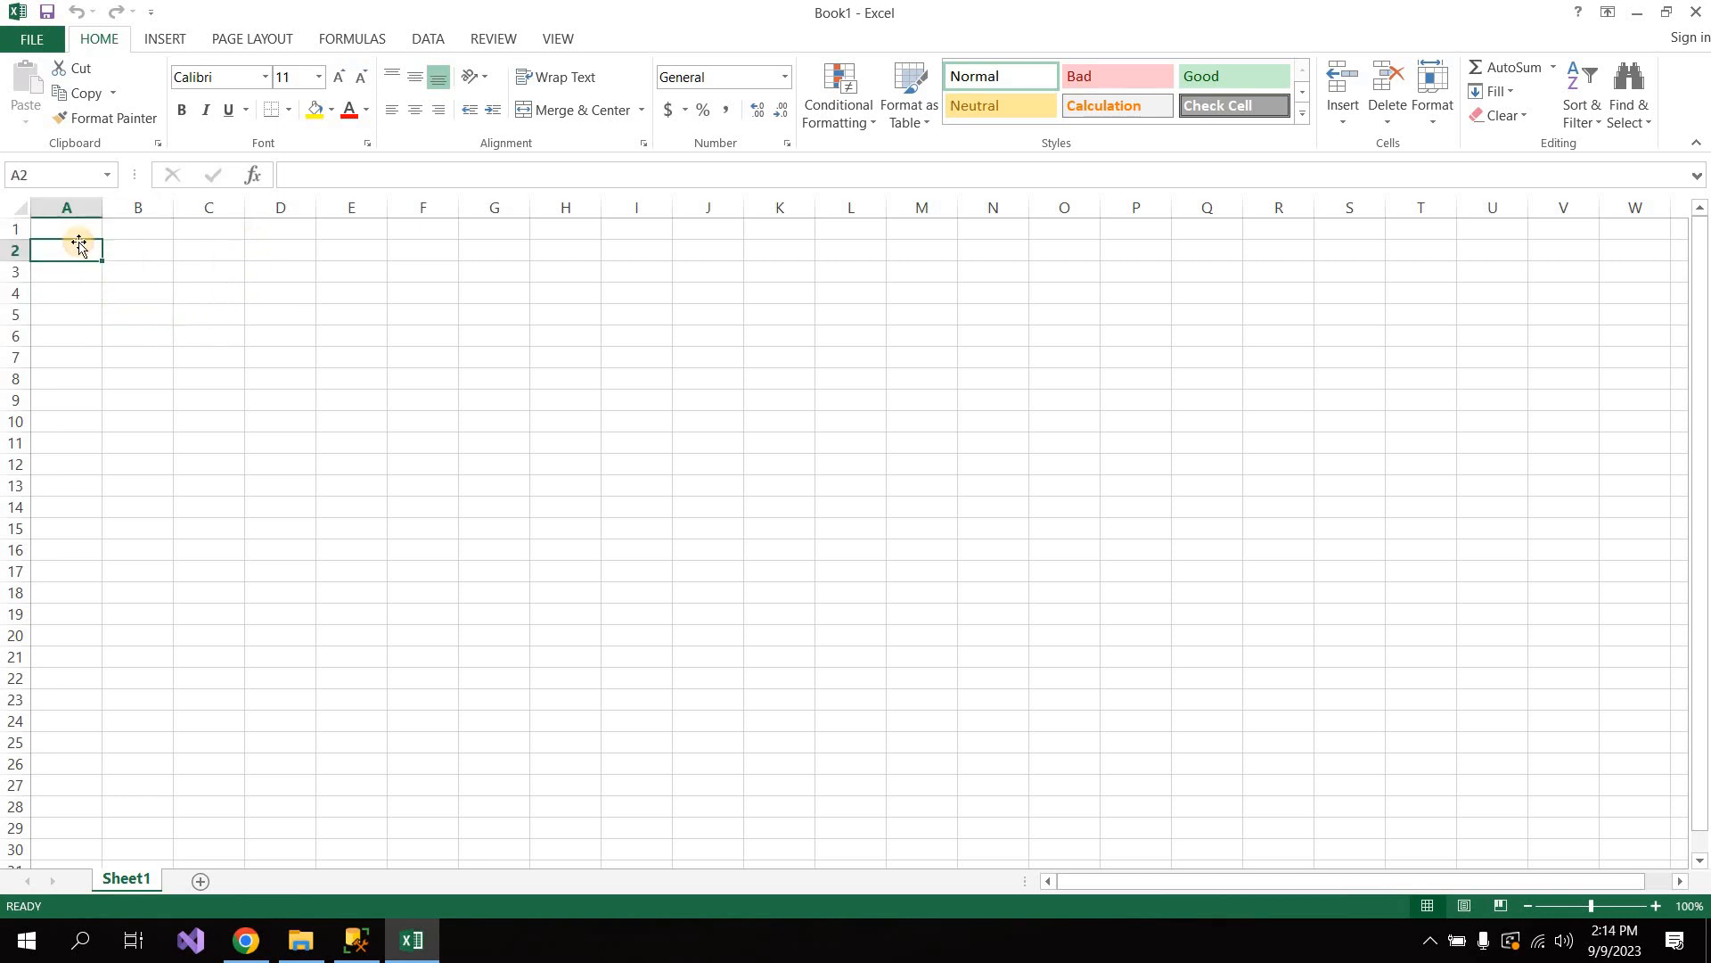
left_click(88, 229)
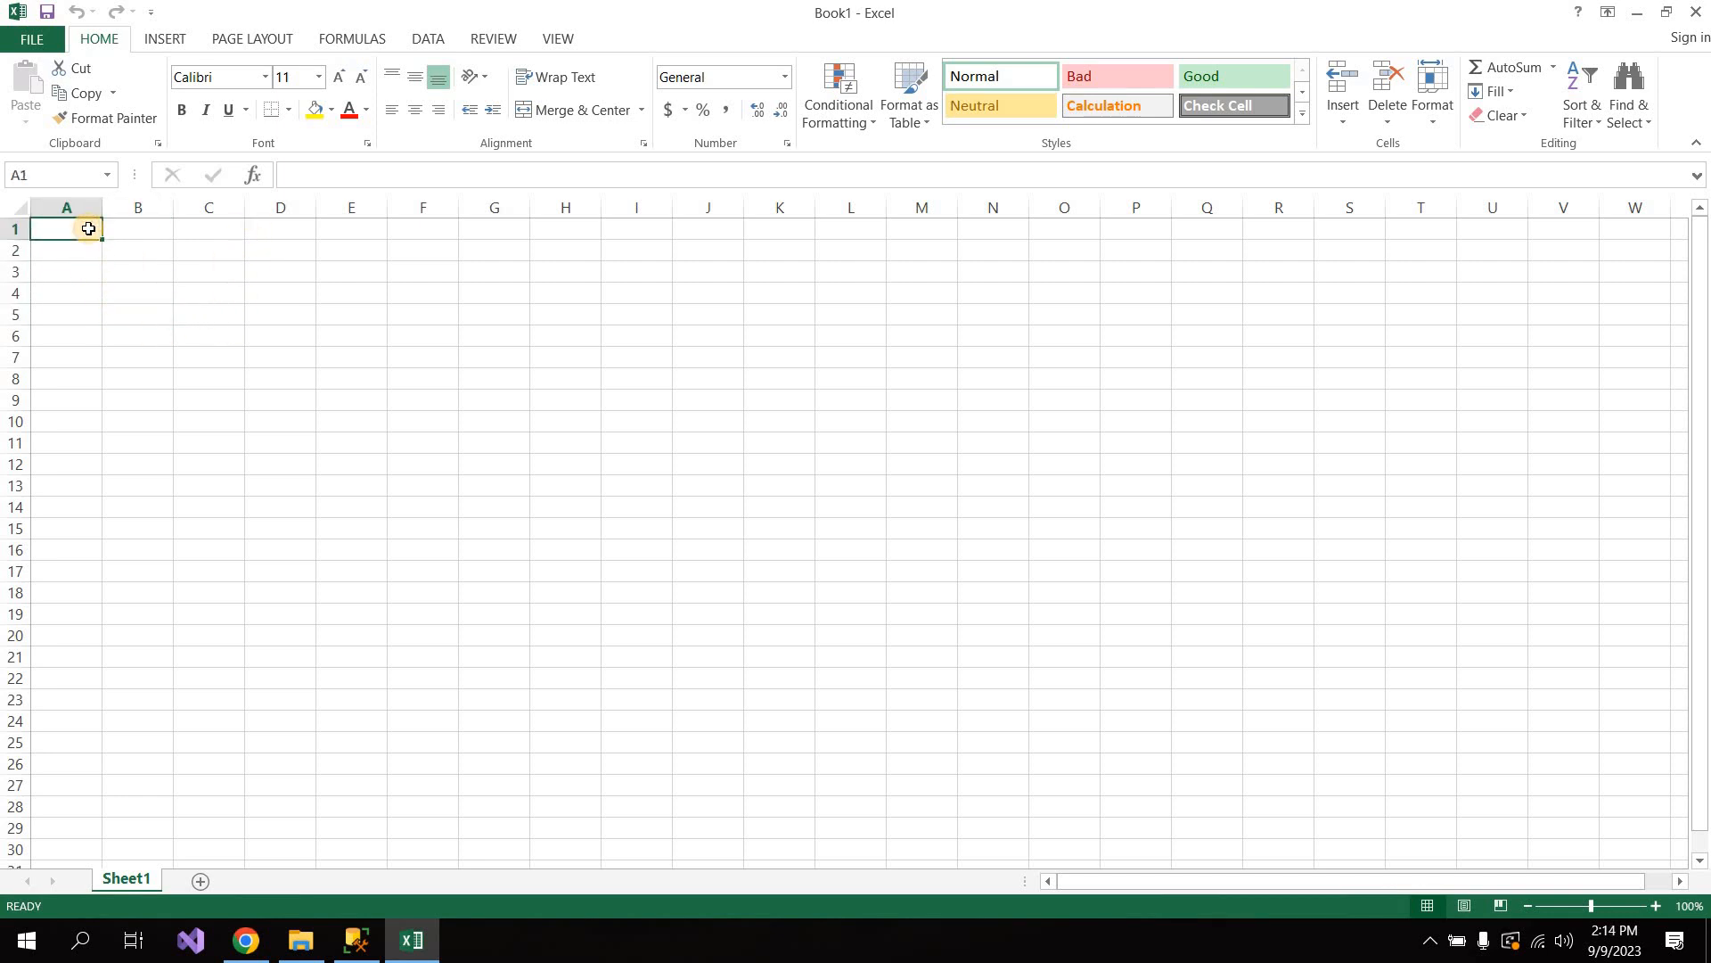
left_click(135, 231)
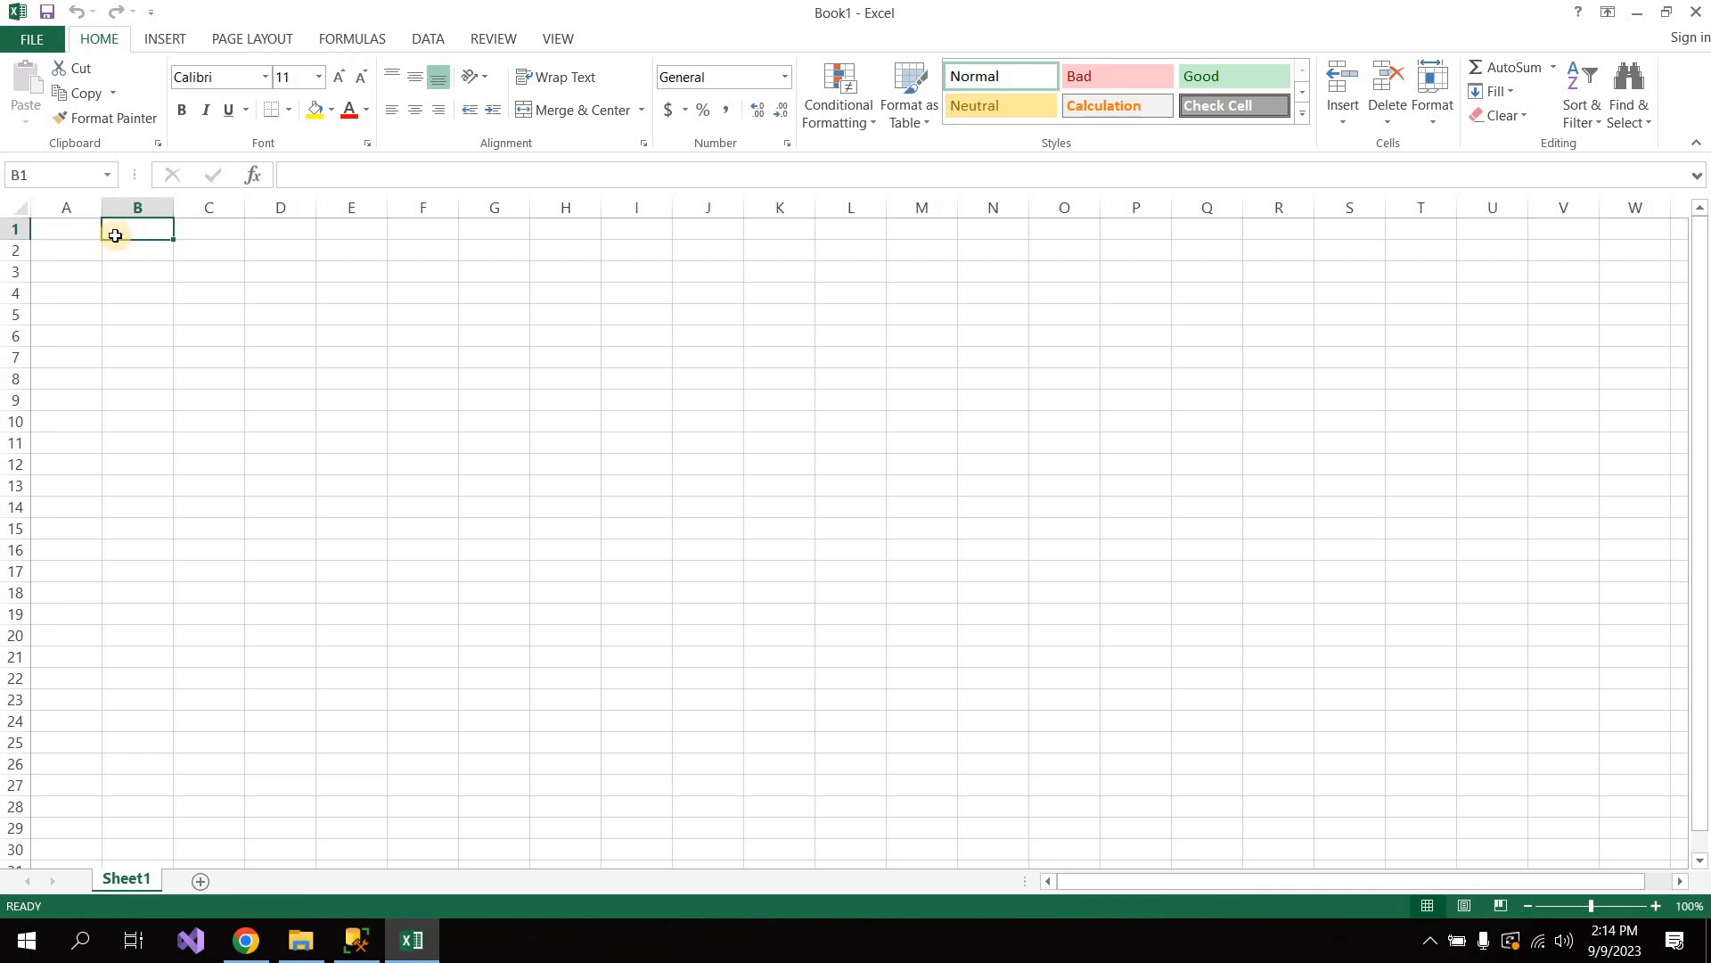
left_click_drag(80, 233, 187, 393)
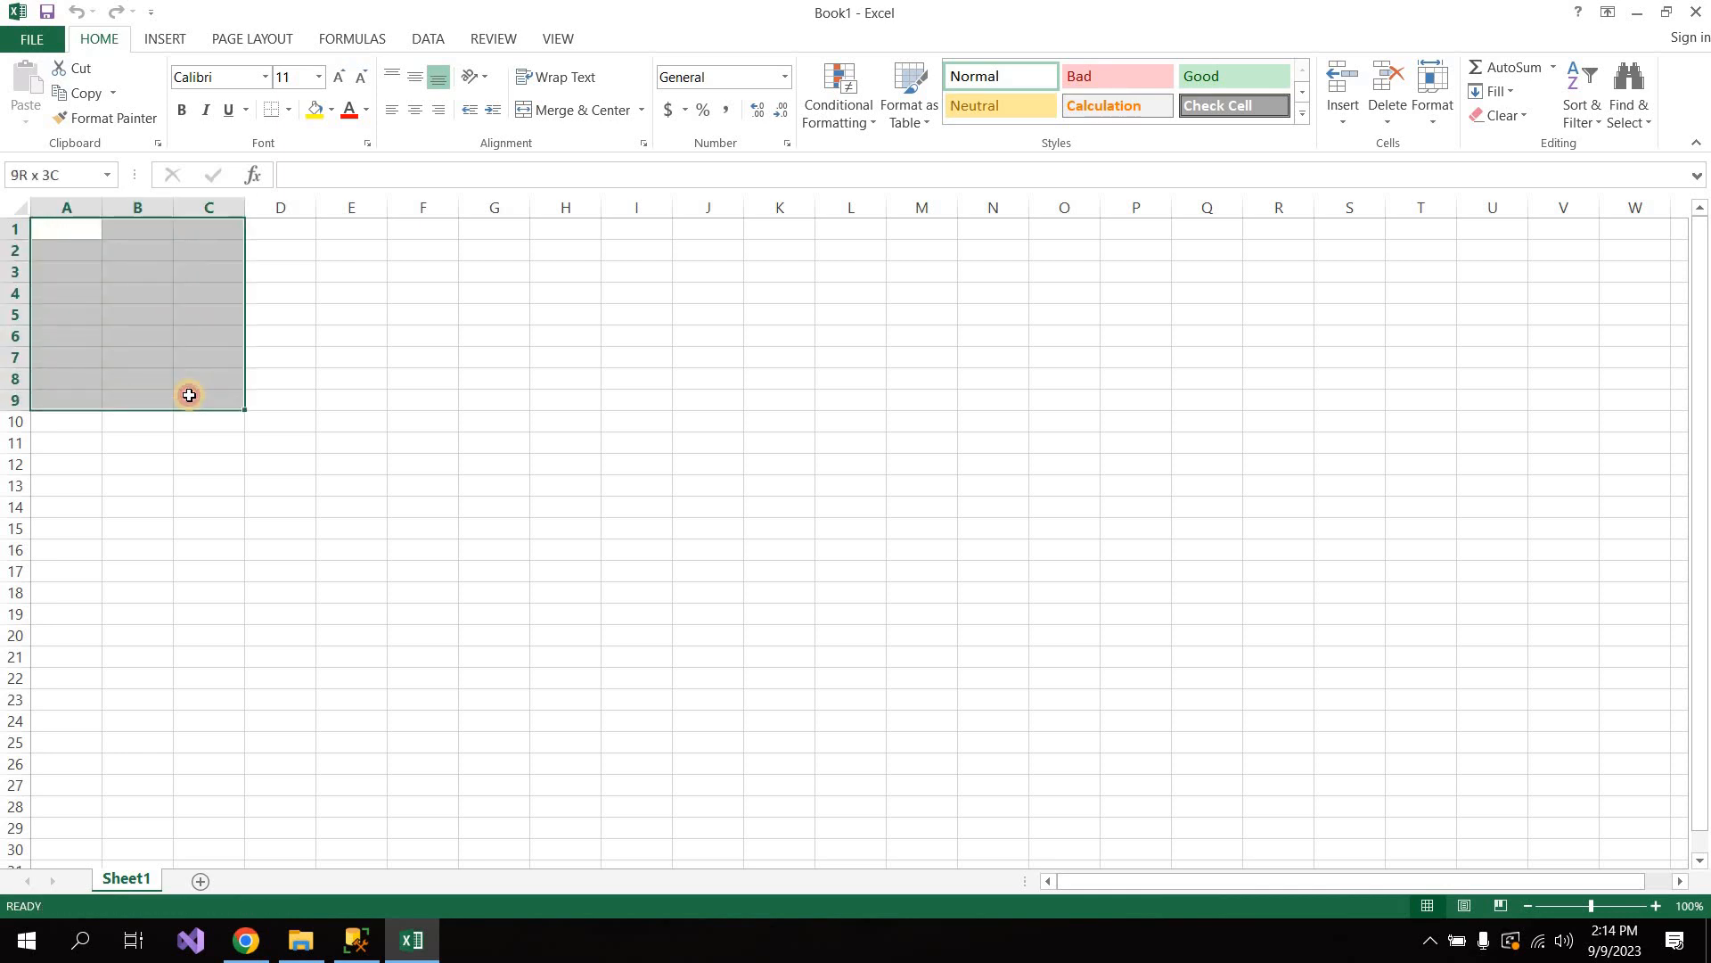
left_click(289, 417)
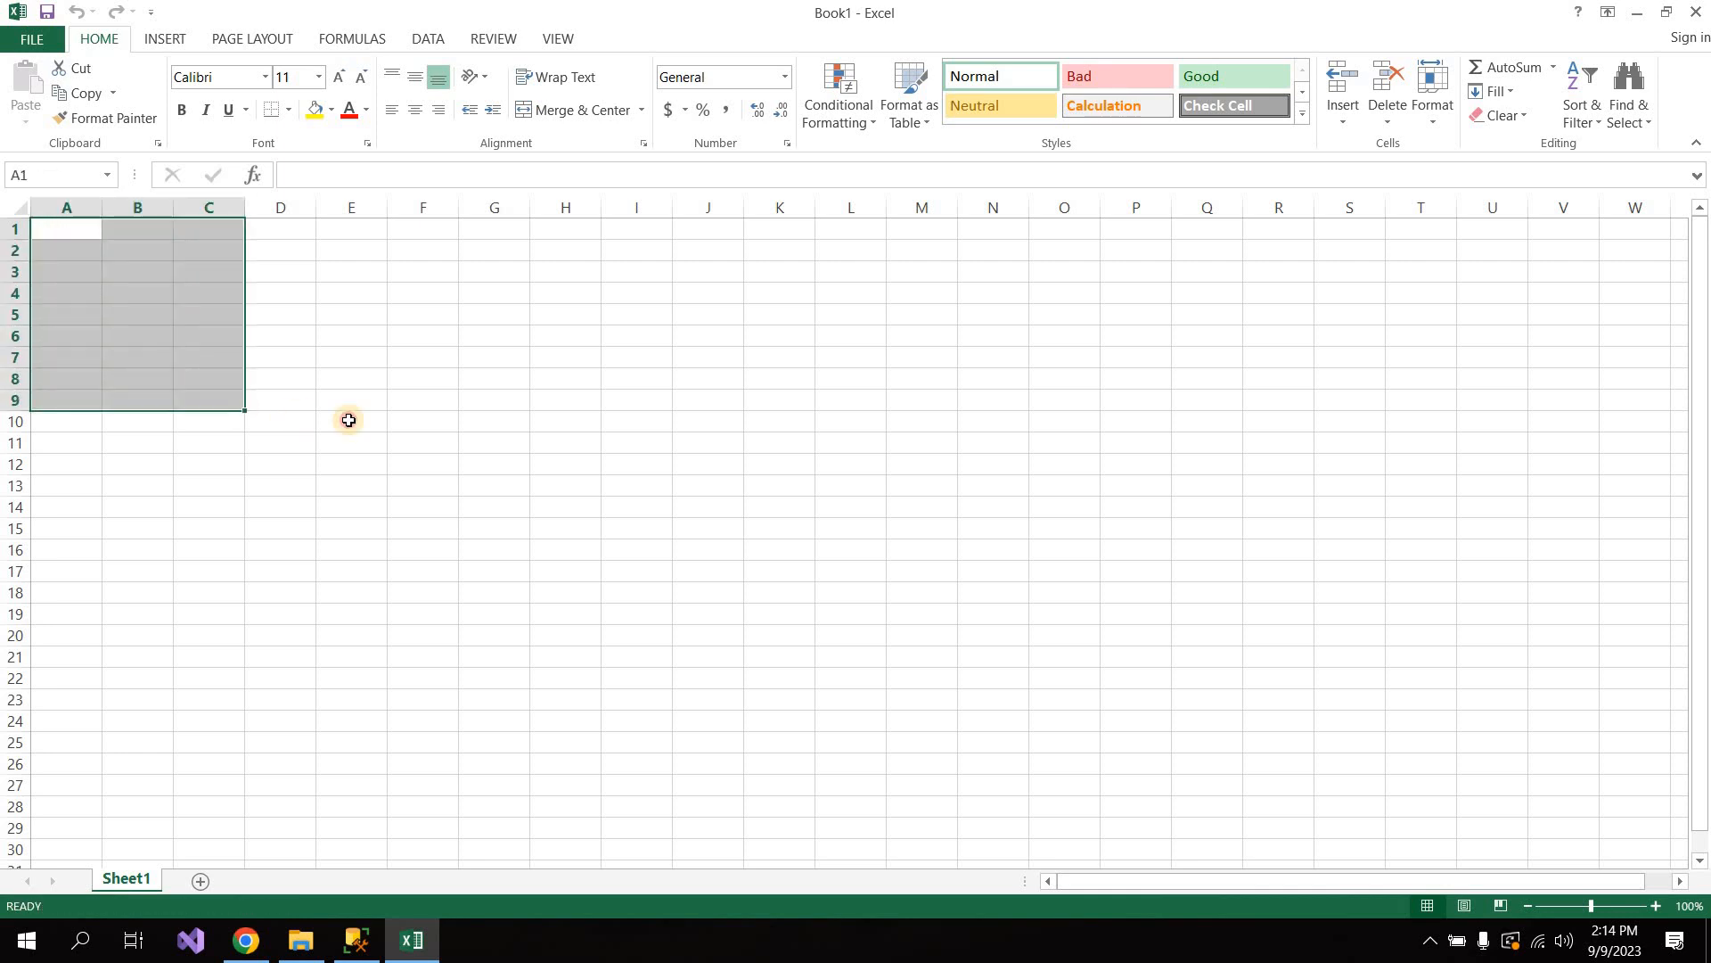
left_click(607, 314)
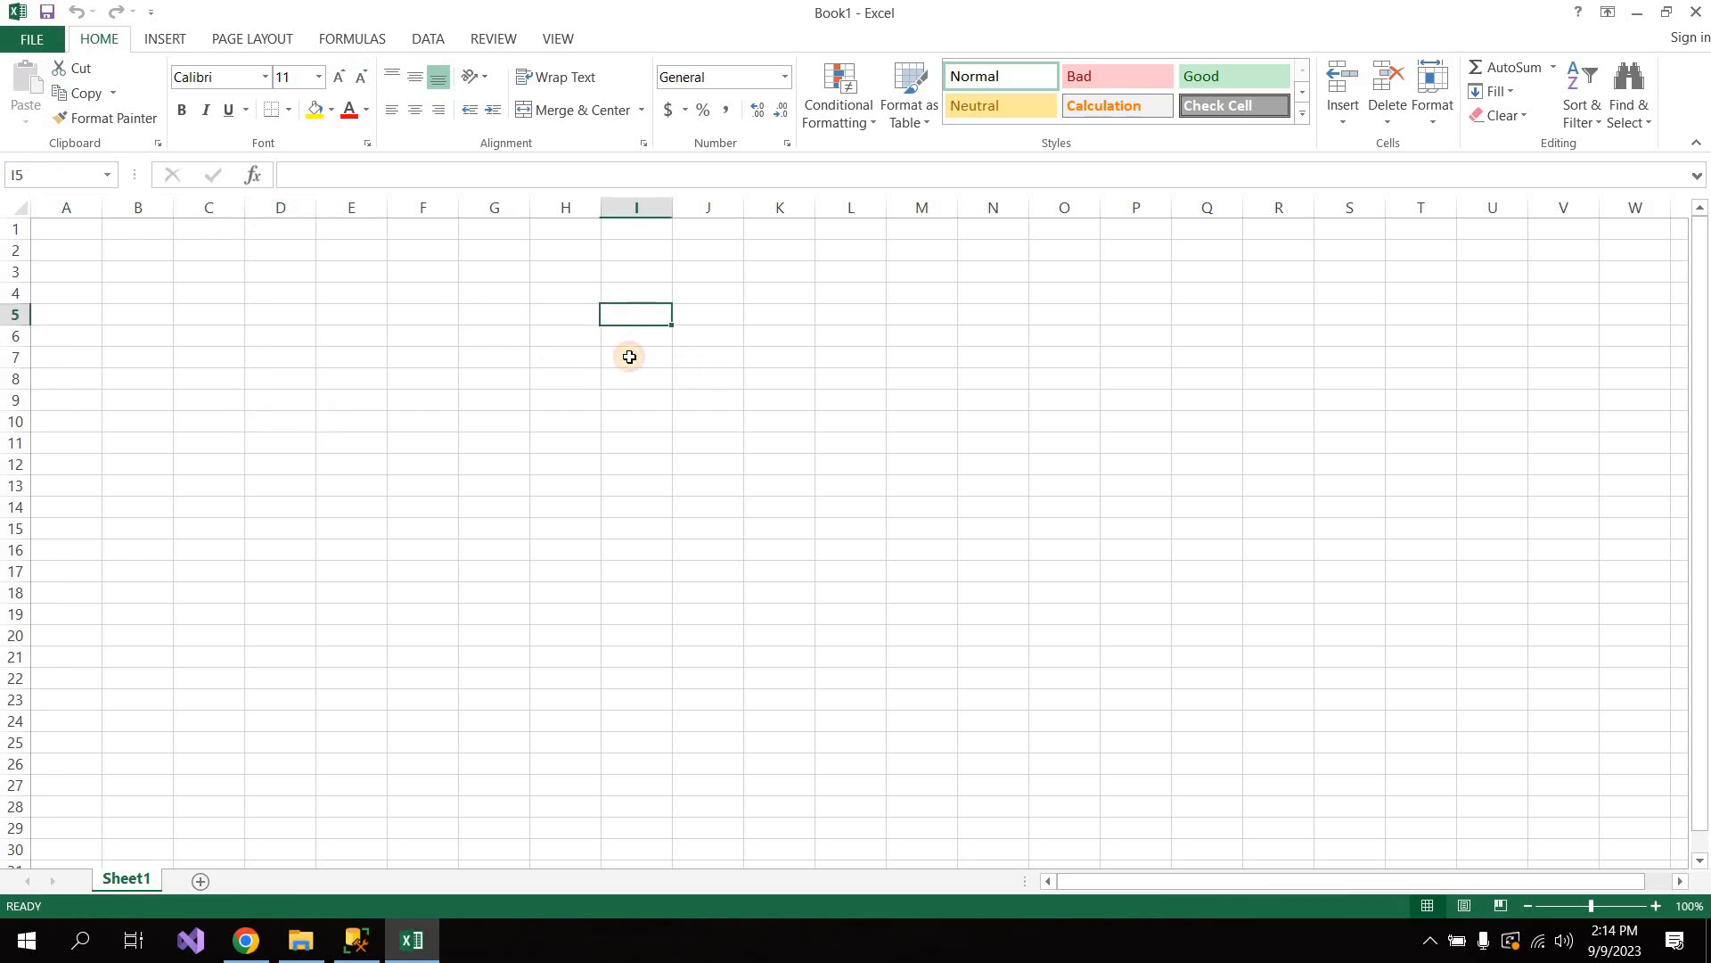
left_click(684, 363)
left_click(619, 354)
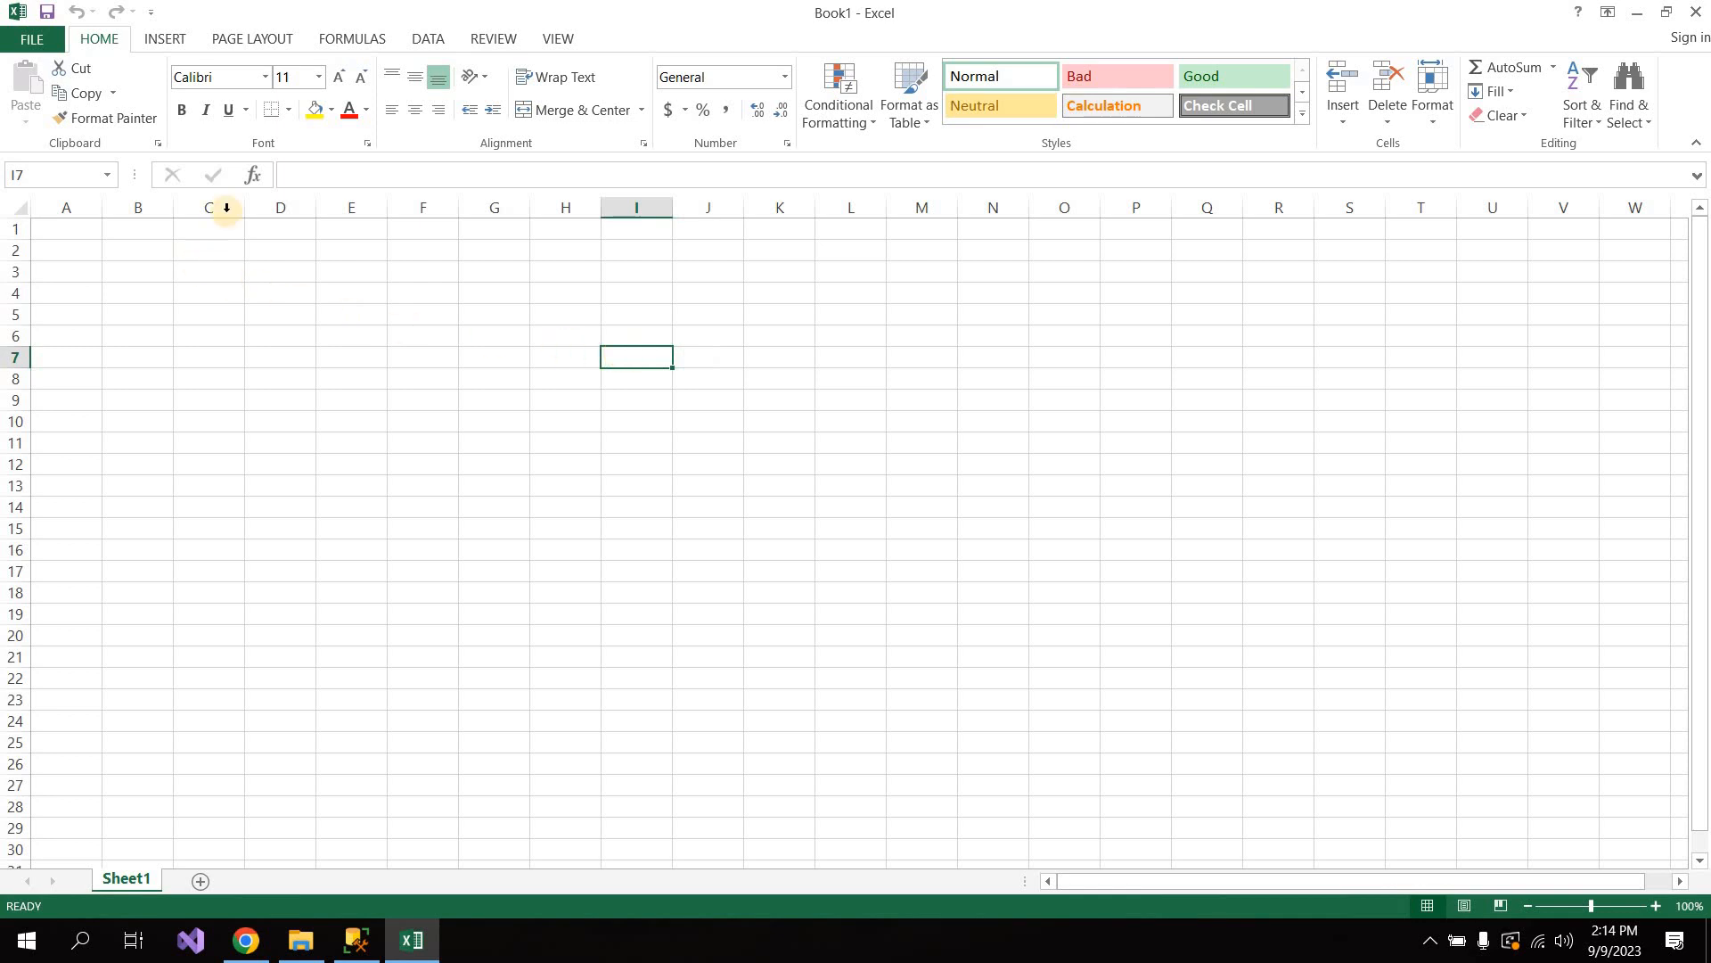
Select cell F6 and start a new external data connection to import from SQL Server.
left_click(422, 338)
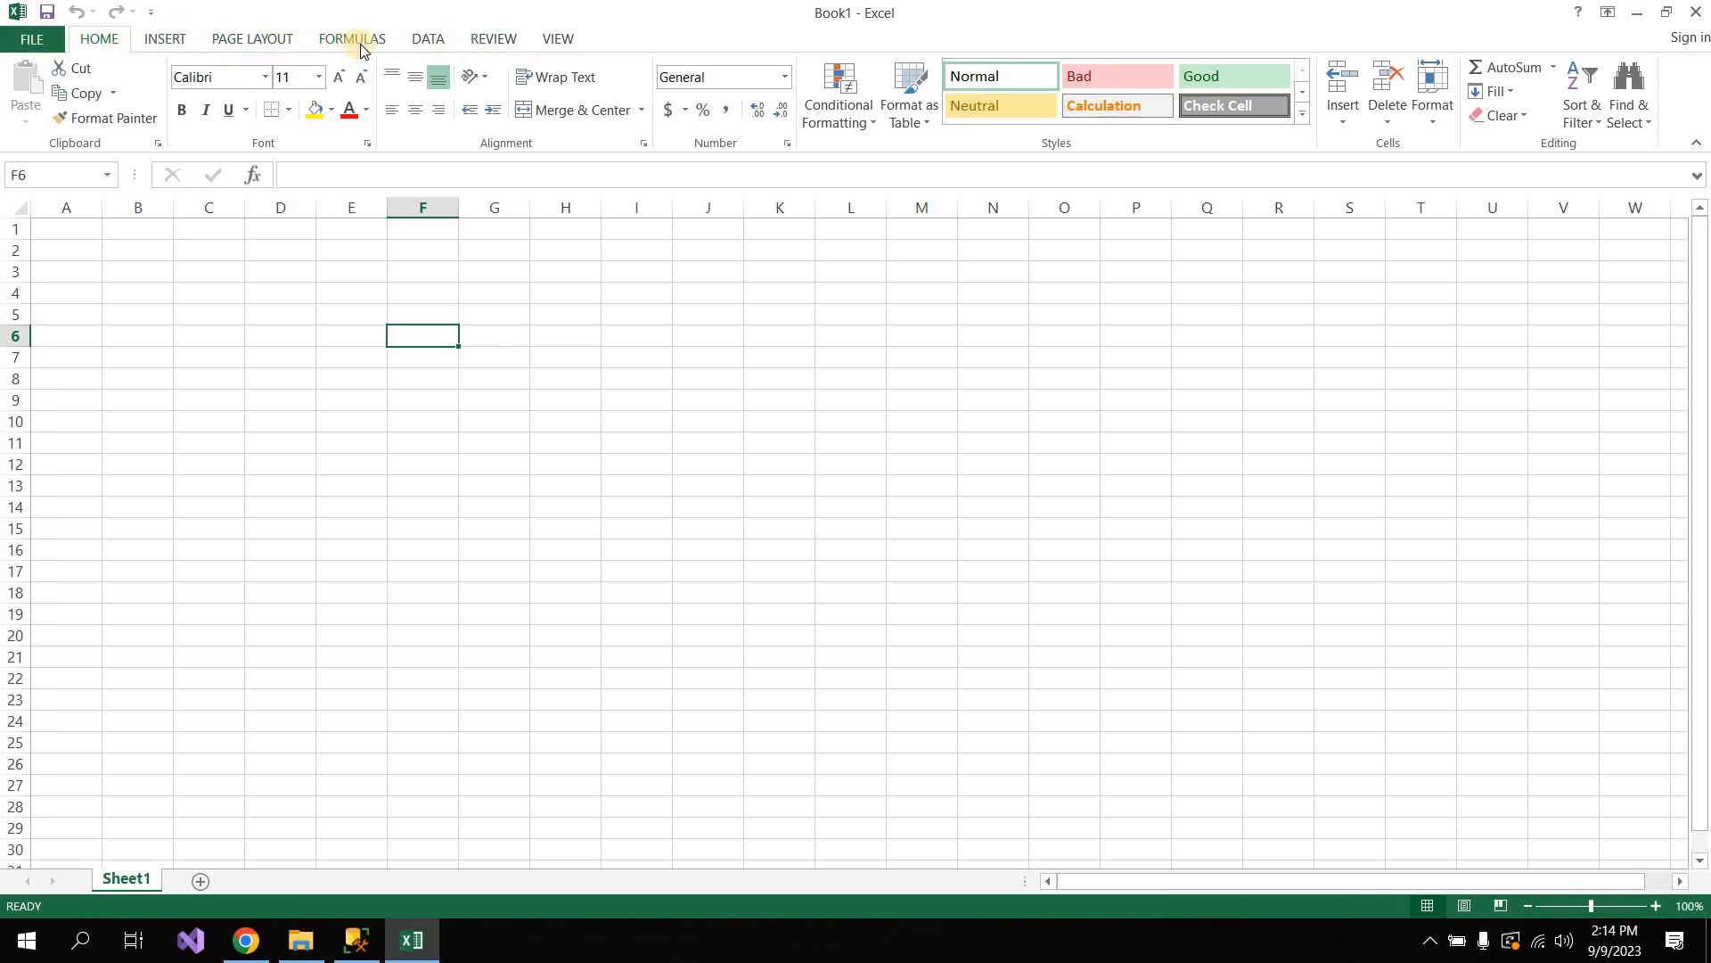
left_click(428, 42)
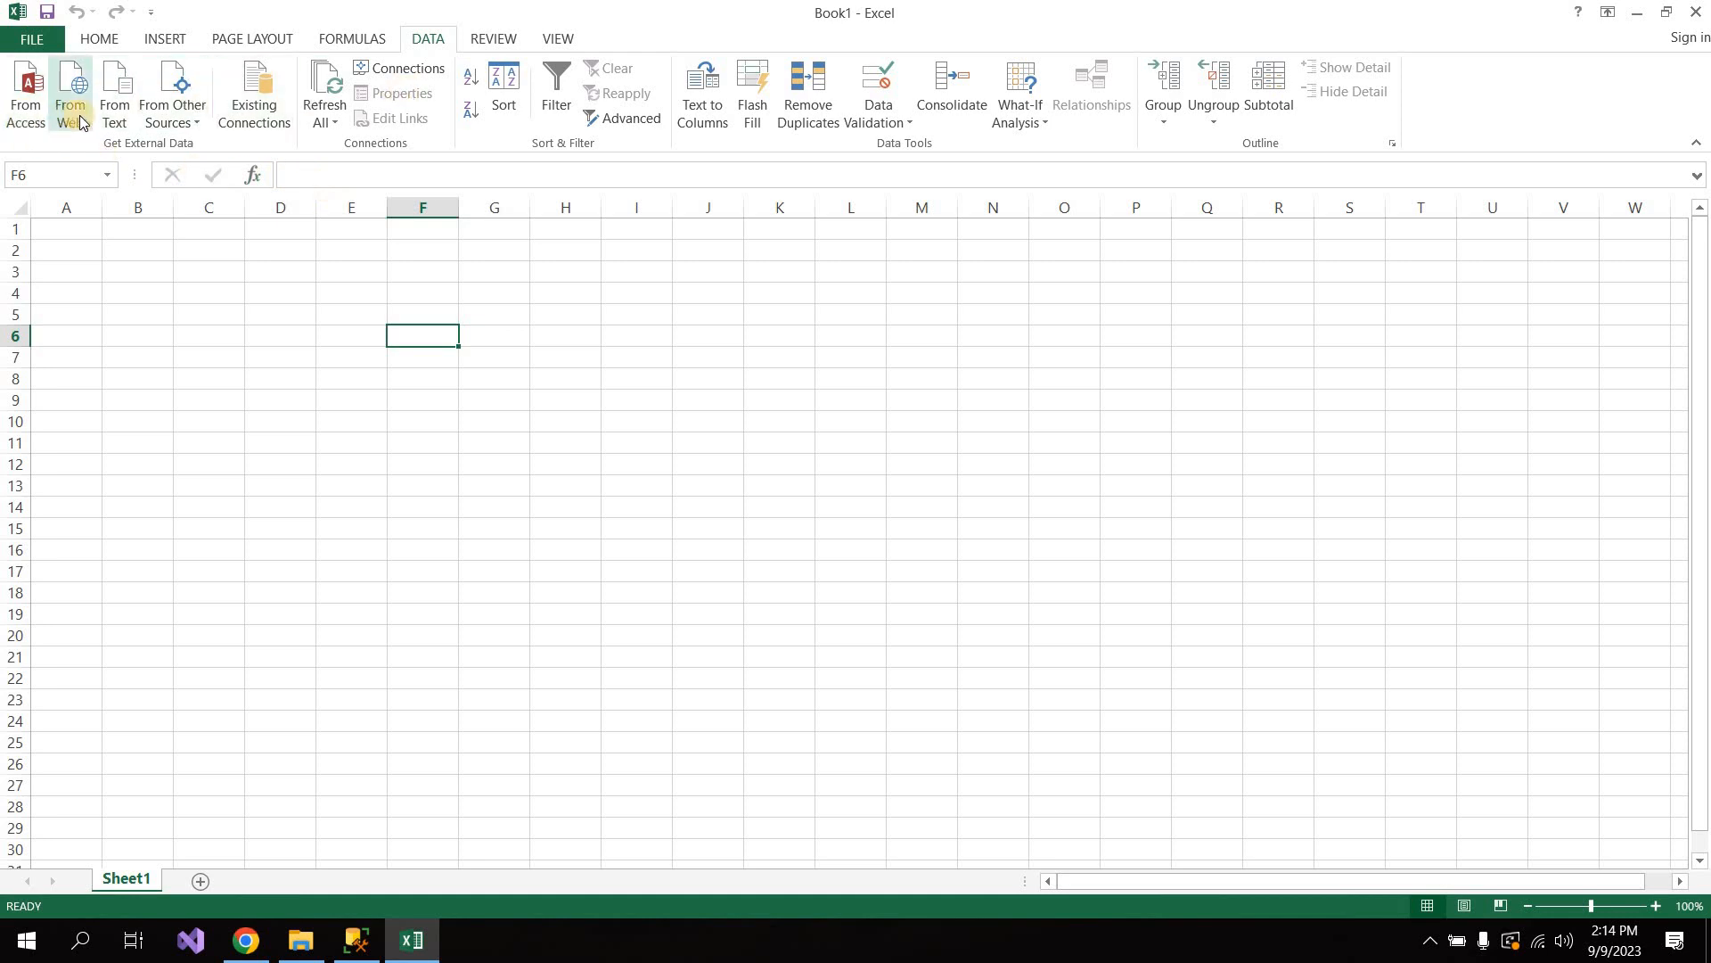
left_click(131, 126)
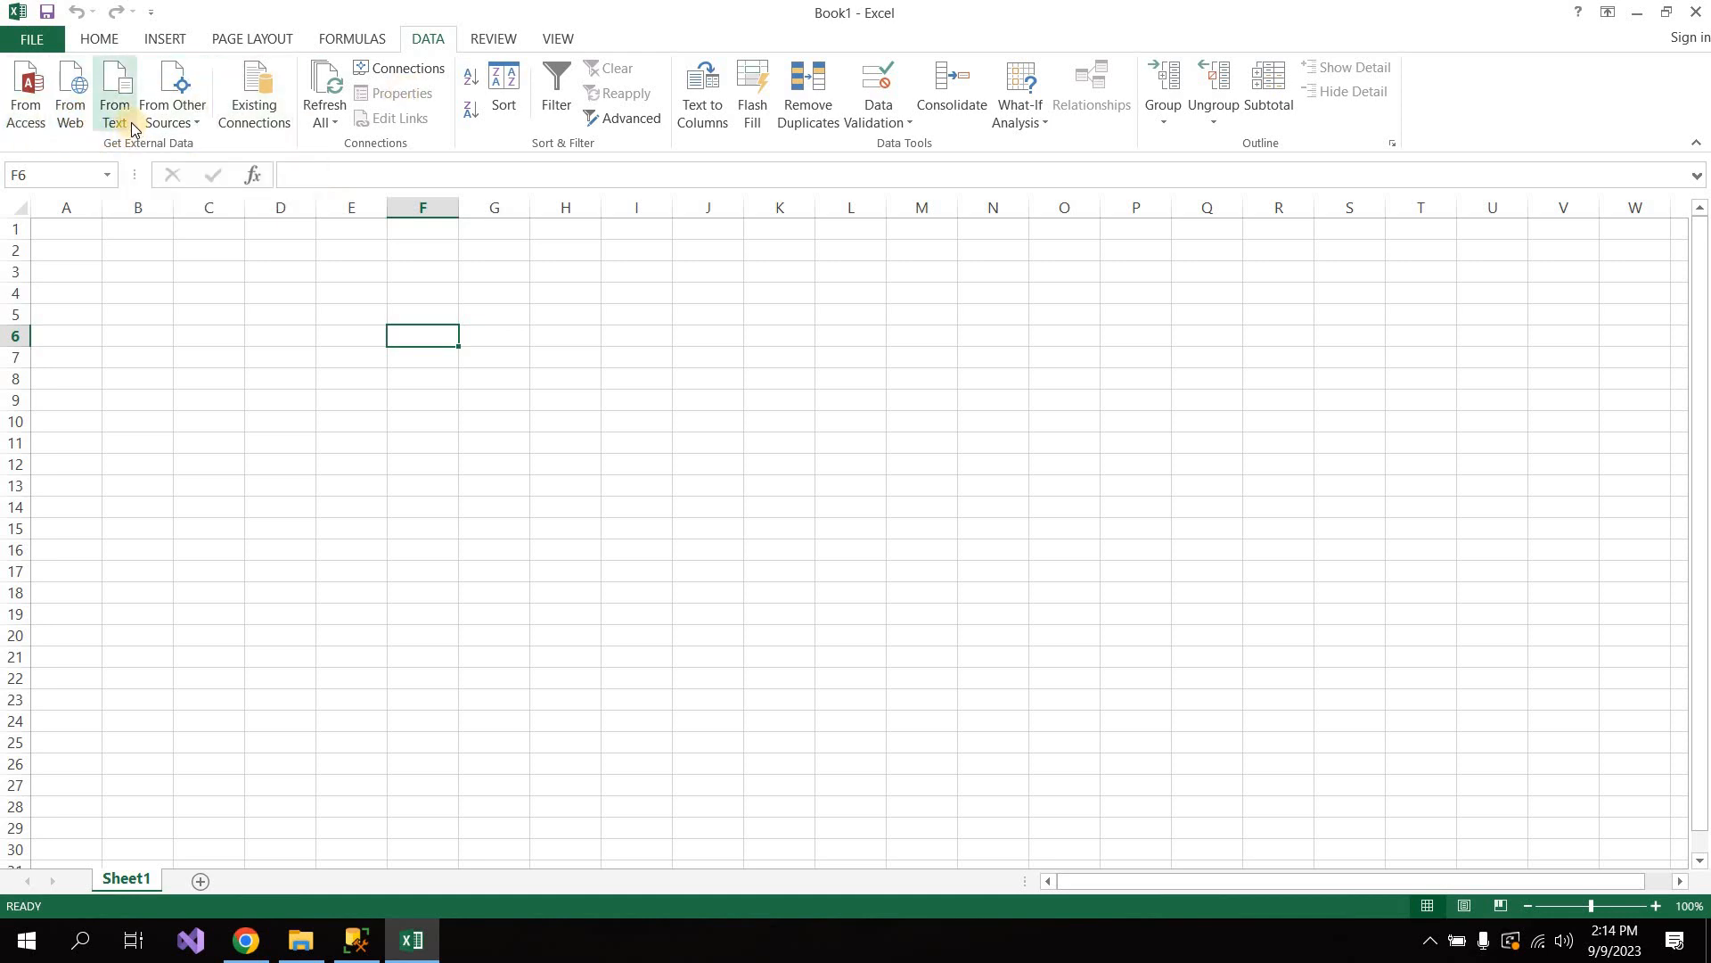
left_click(196, 125)
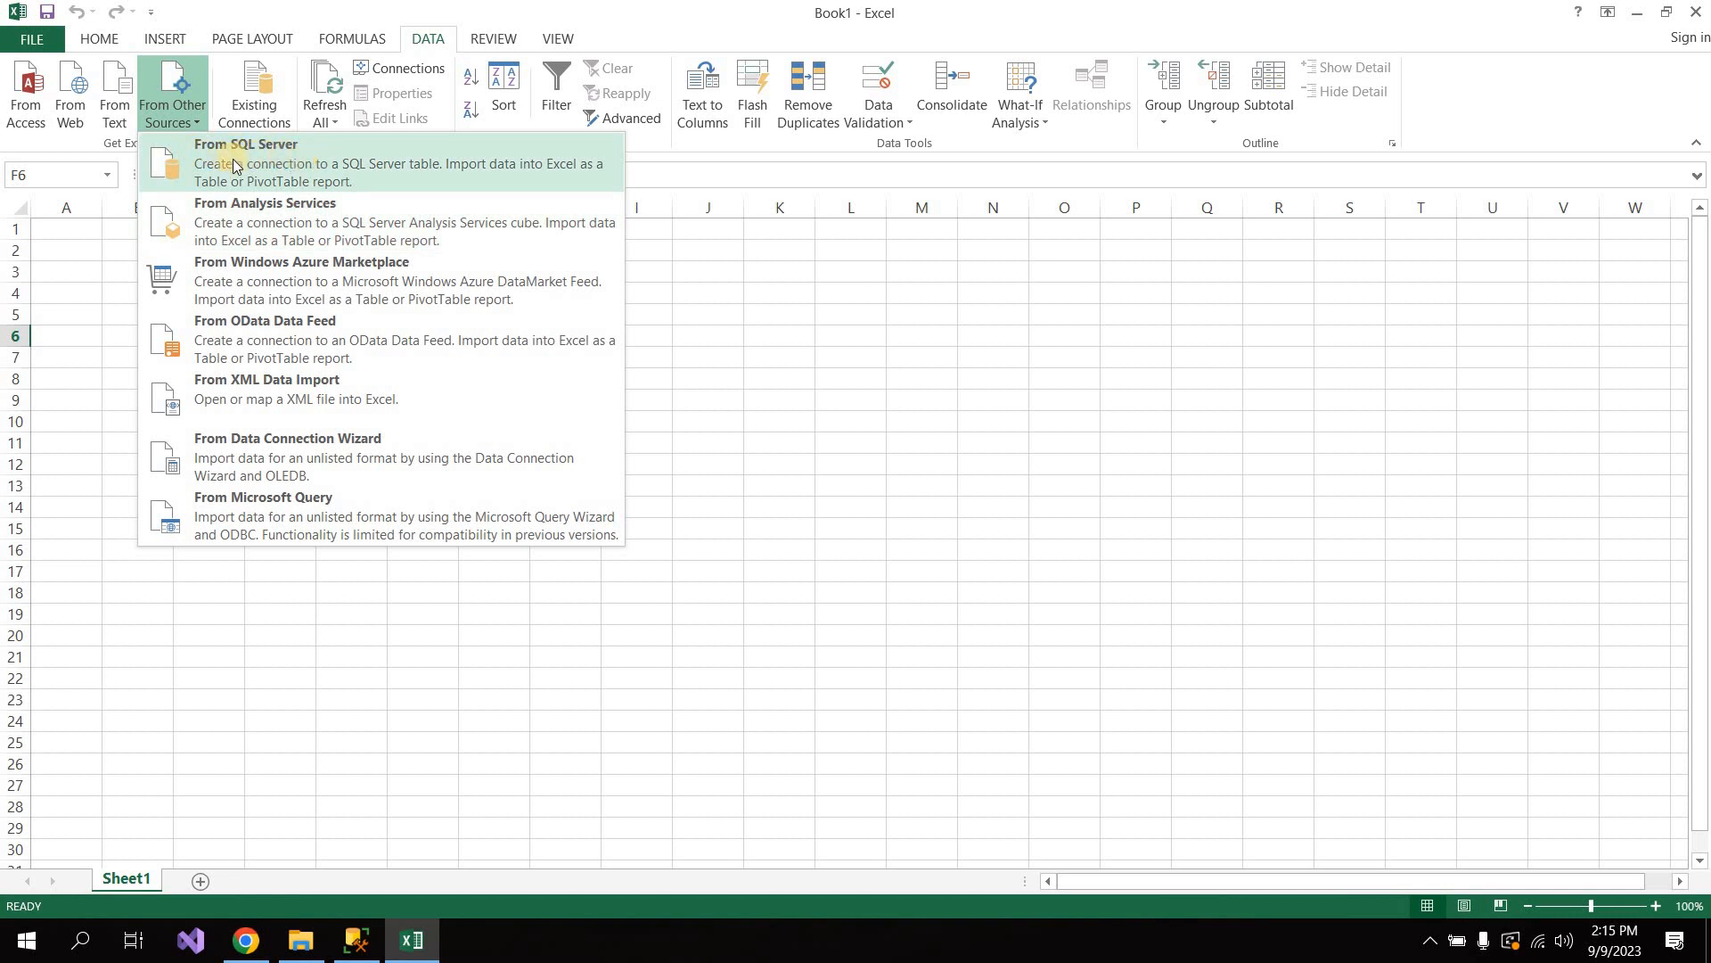
left_click(298, 165)
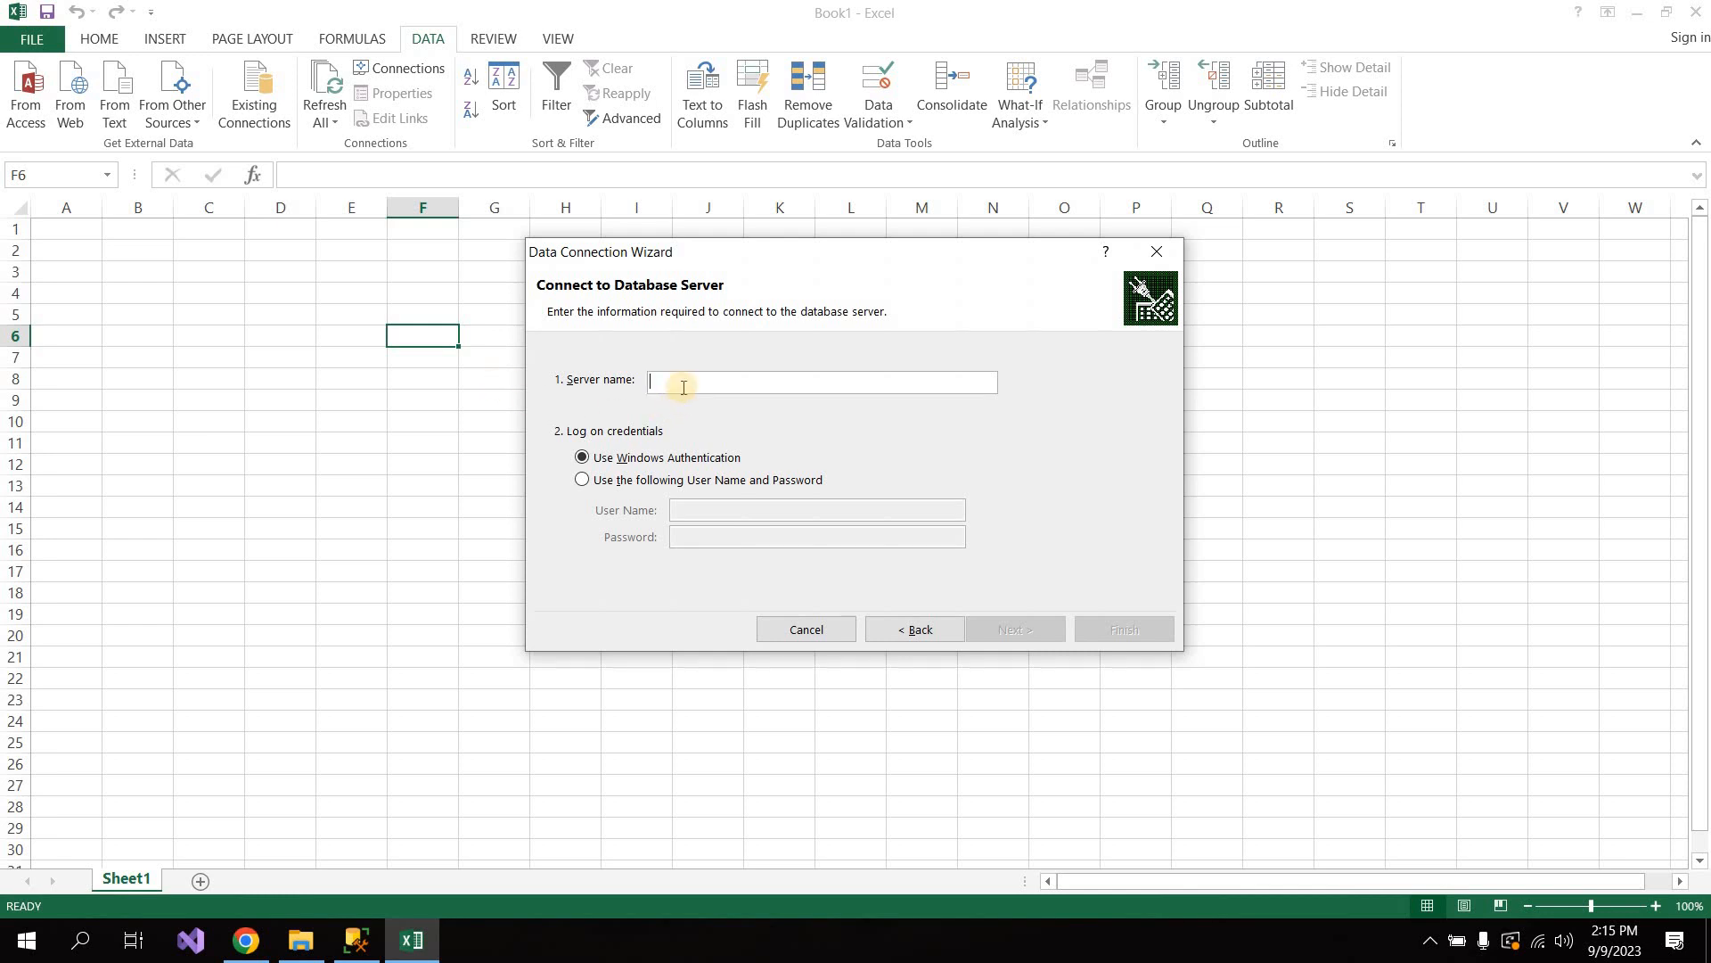
Set the server name of the database connection to R-MATHAKE.
type("r")
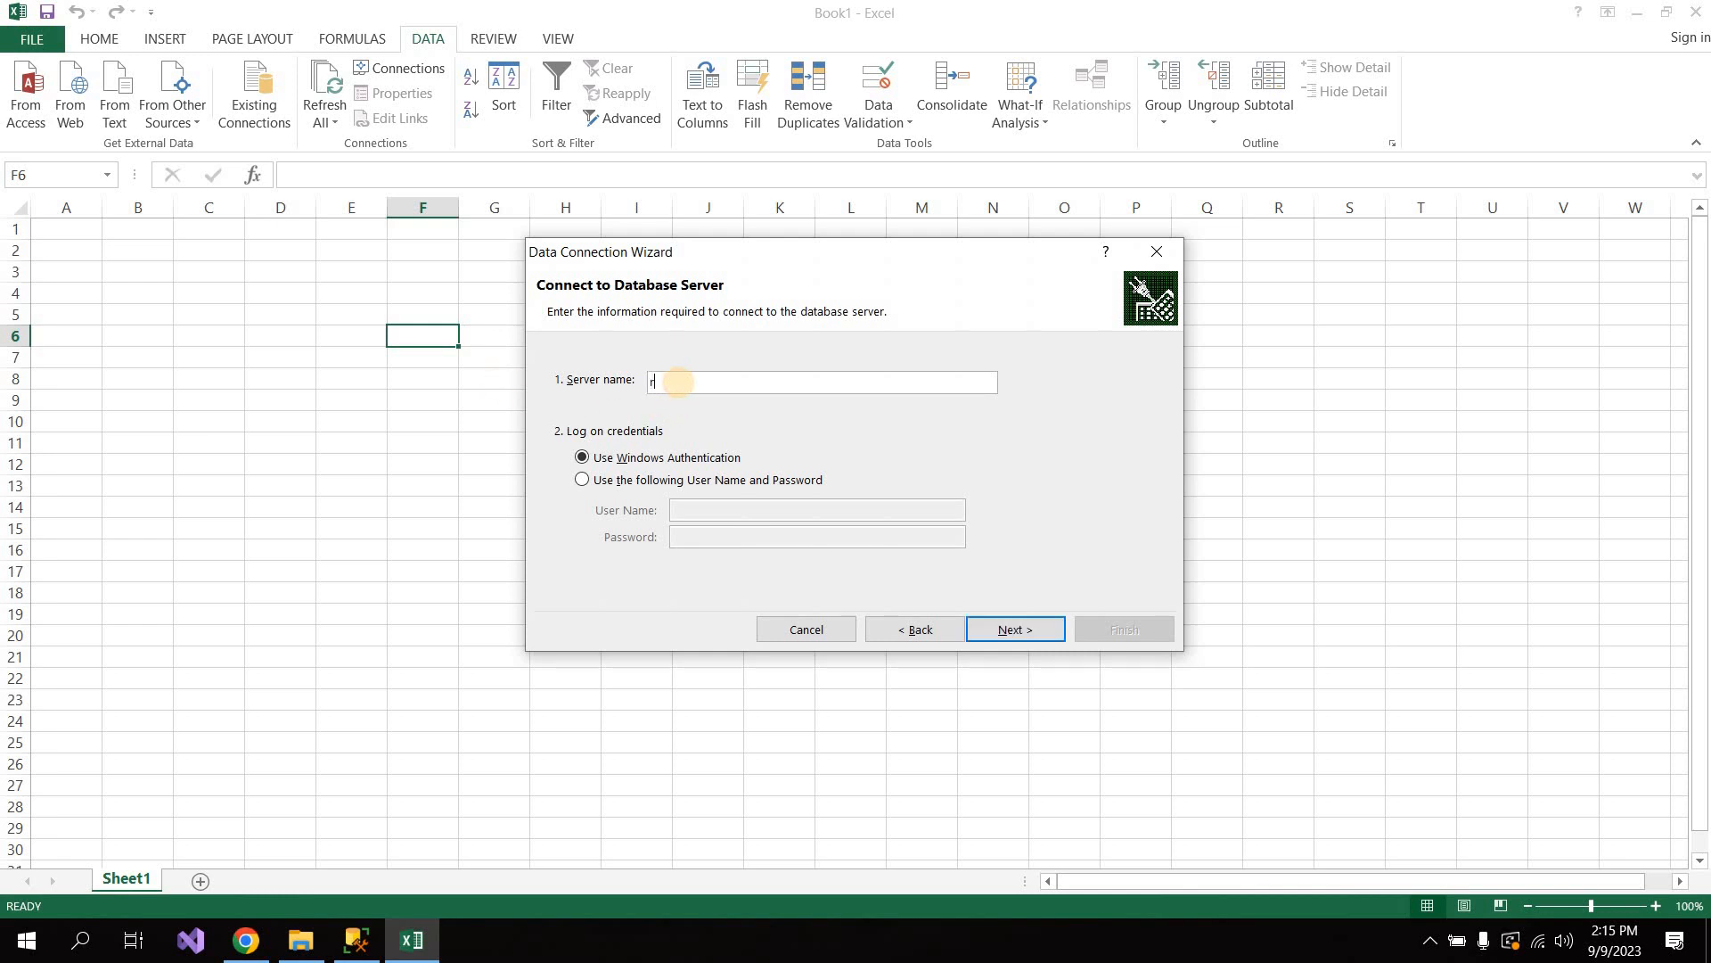
key("BackSpace")
type("R-MATHAKE")
left_click_drag(717, 381, 650, 382)
left_click(583, 480)
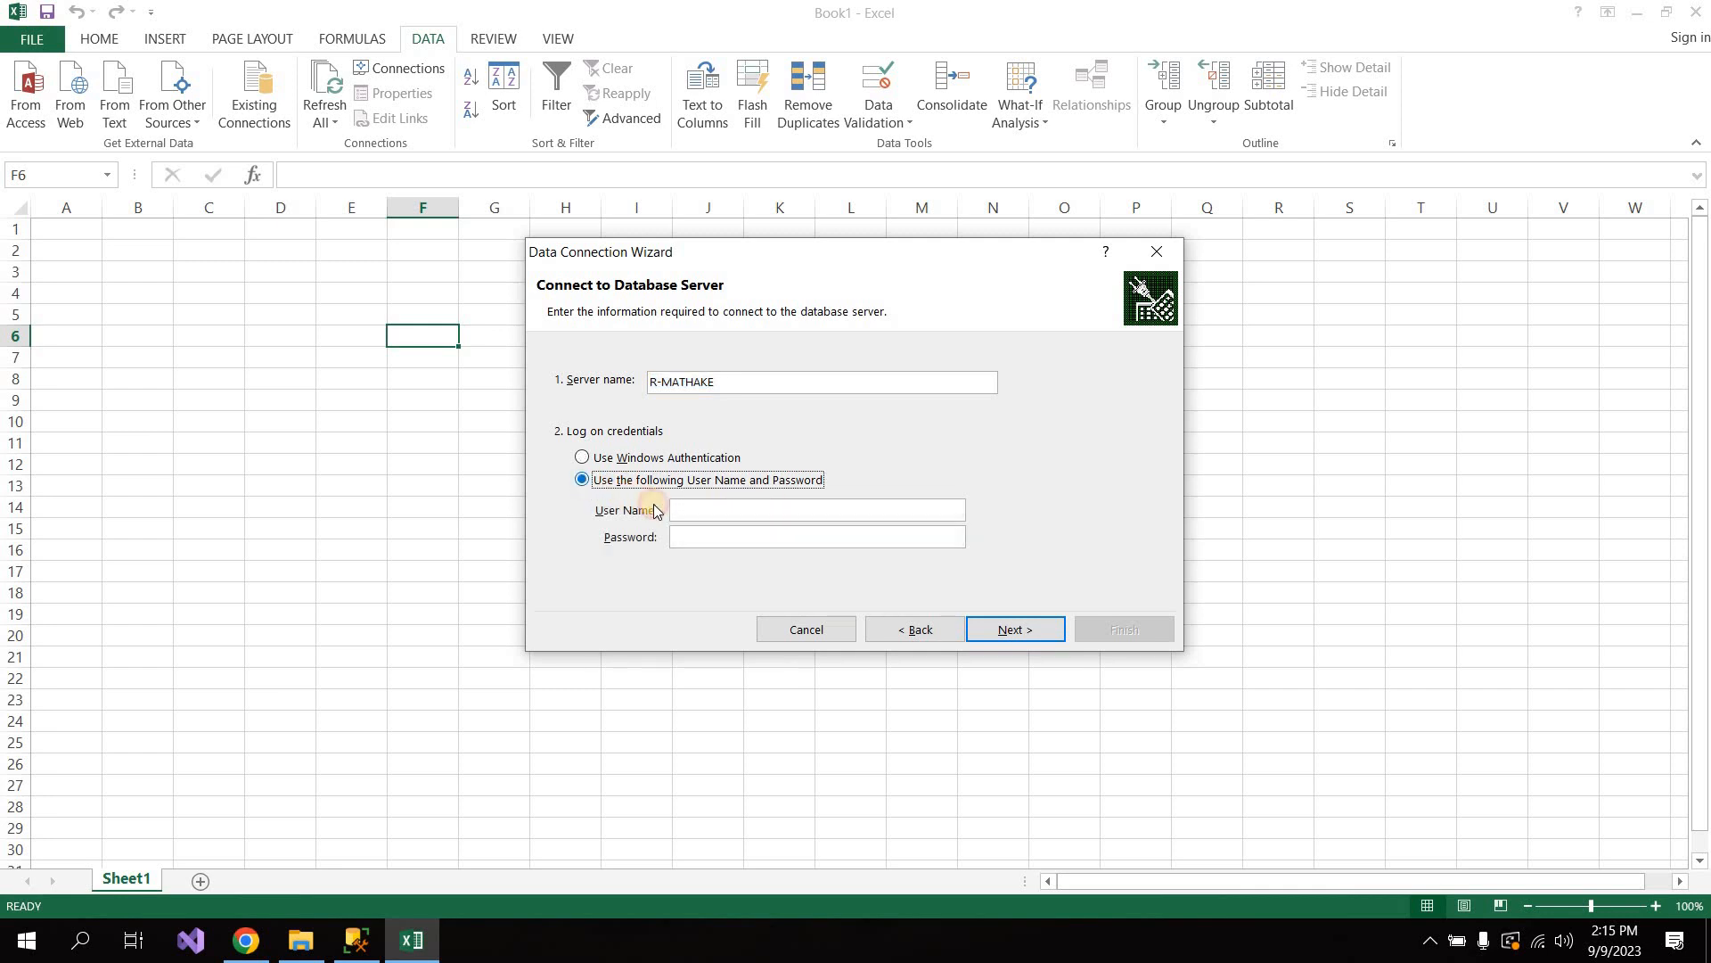
left_click(678, 511)
left_click(682, 533)
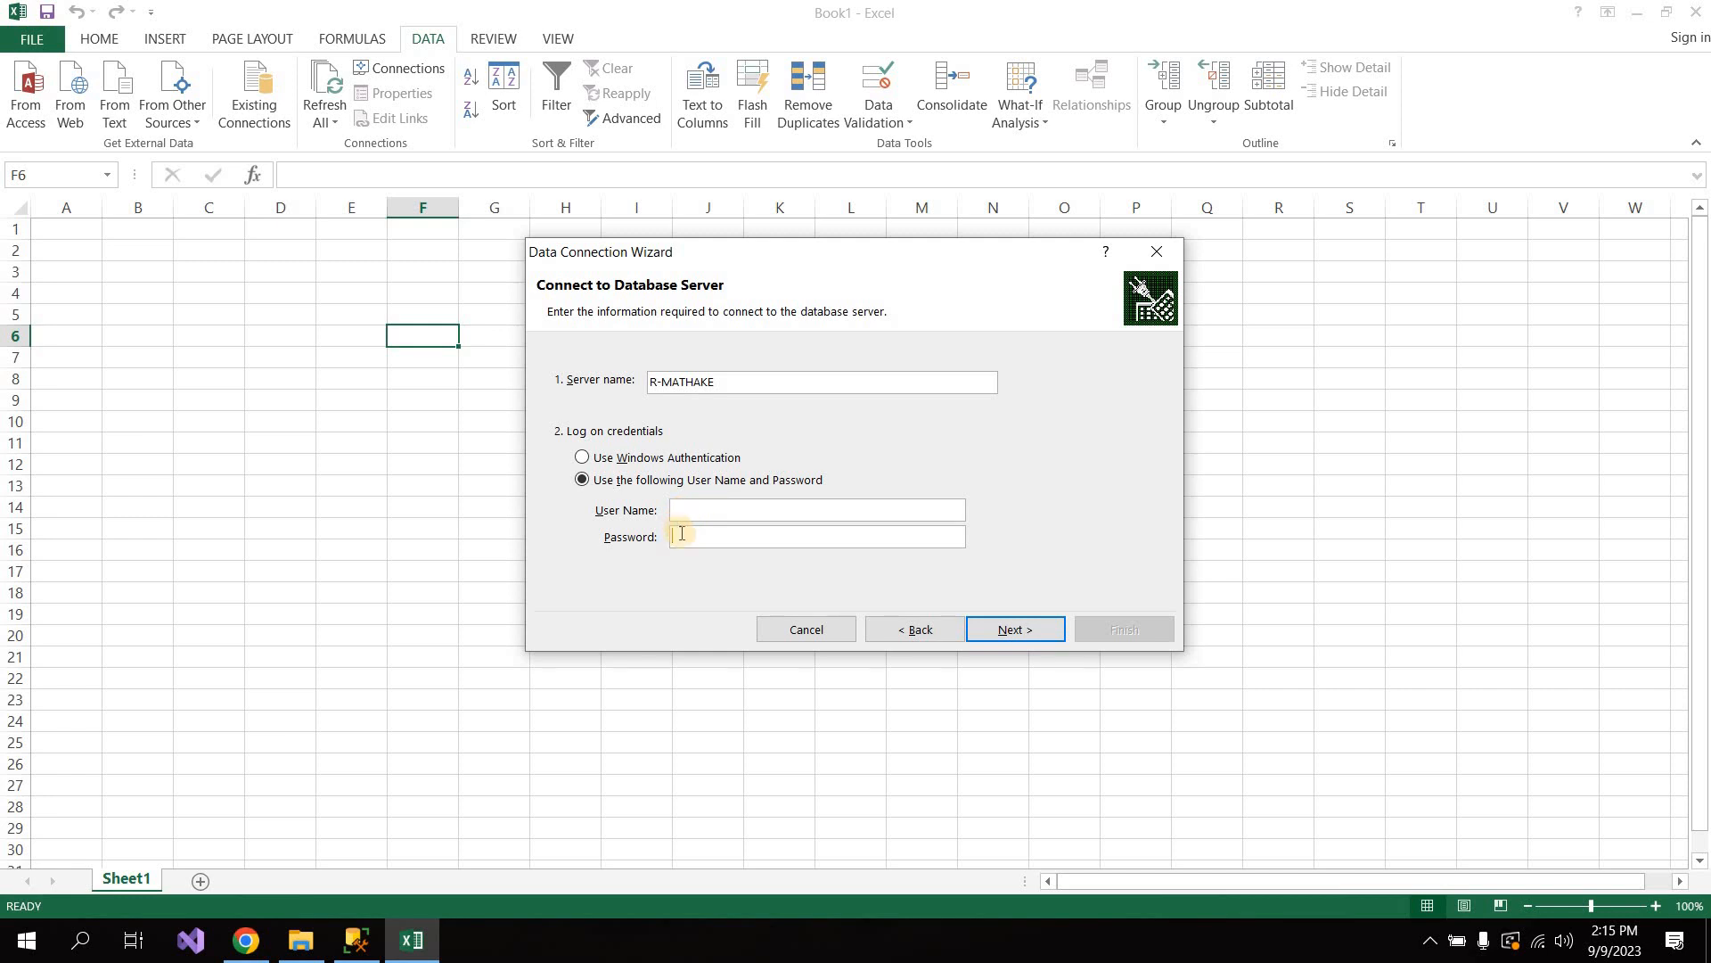
left_click(582, 457)
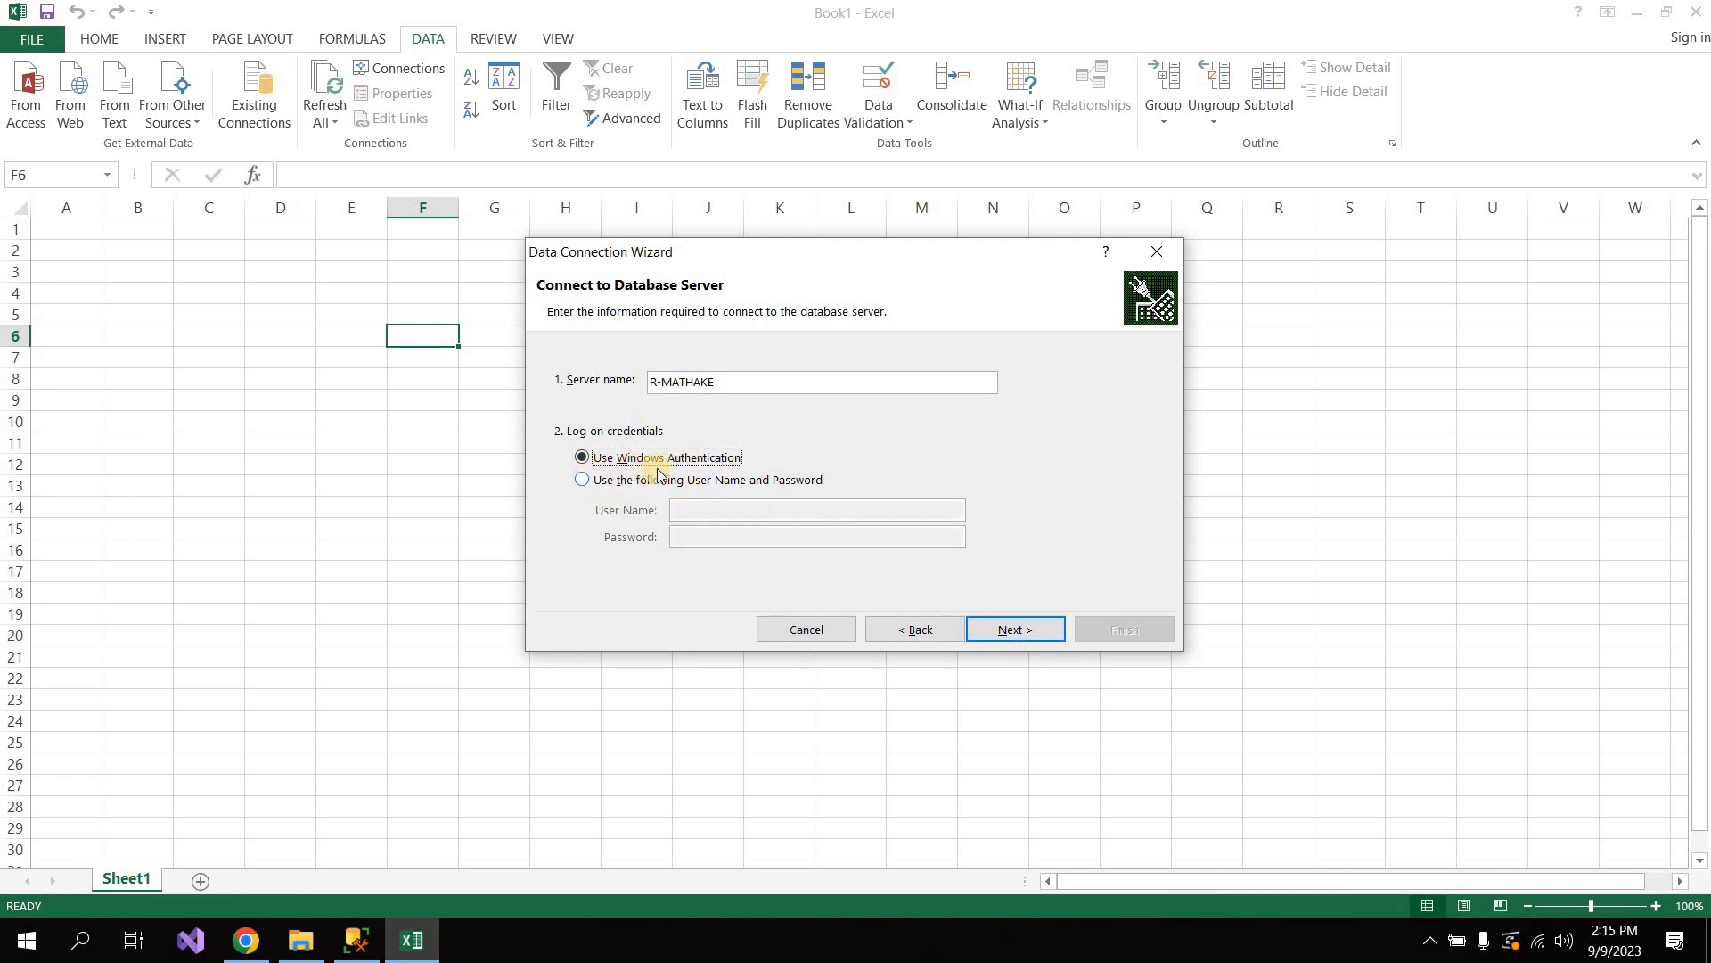
Connect with Windows Authentication and choose the tblStudent table in the Studentdb database as the data source.
left_click(1012, 631)
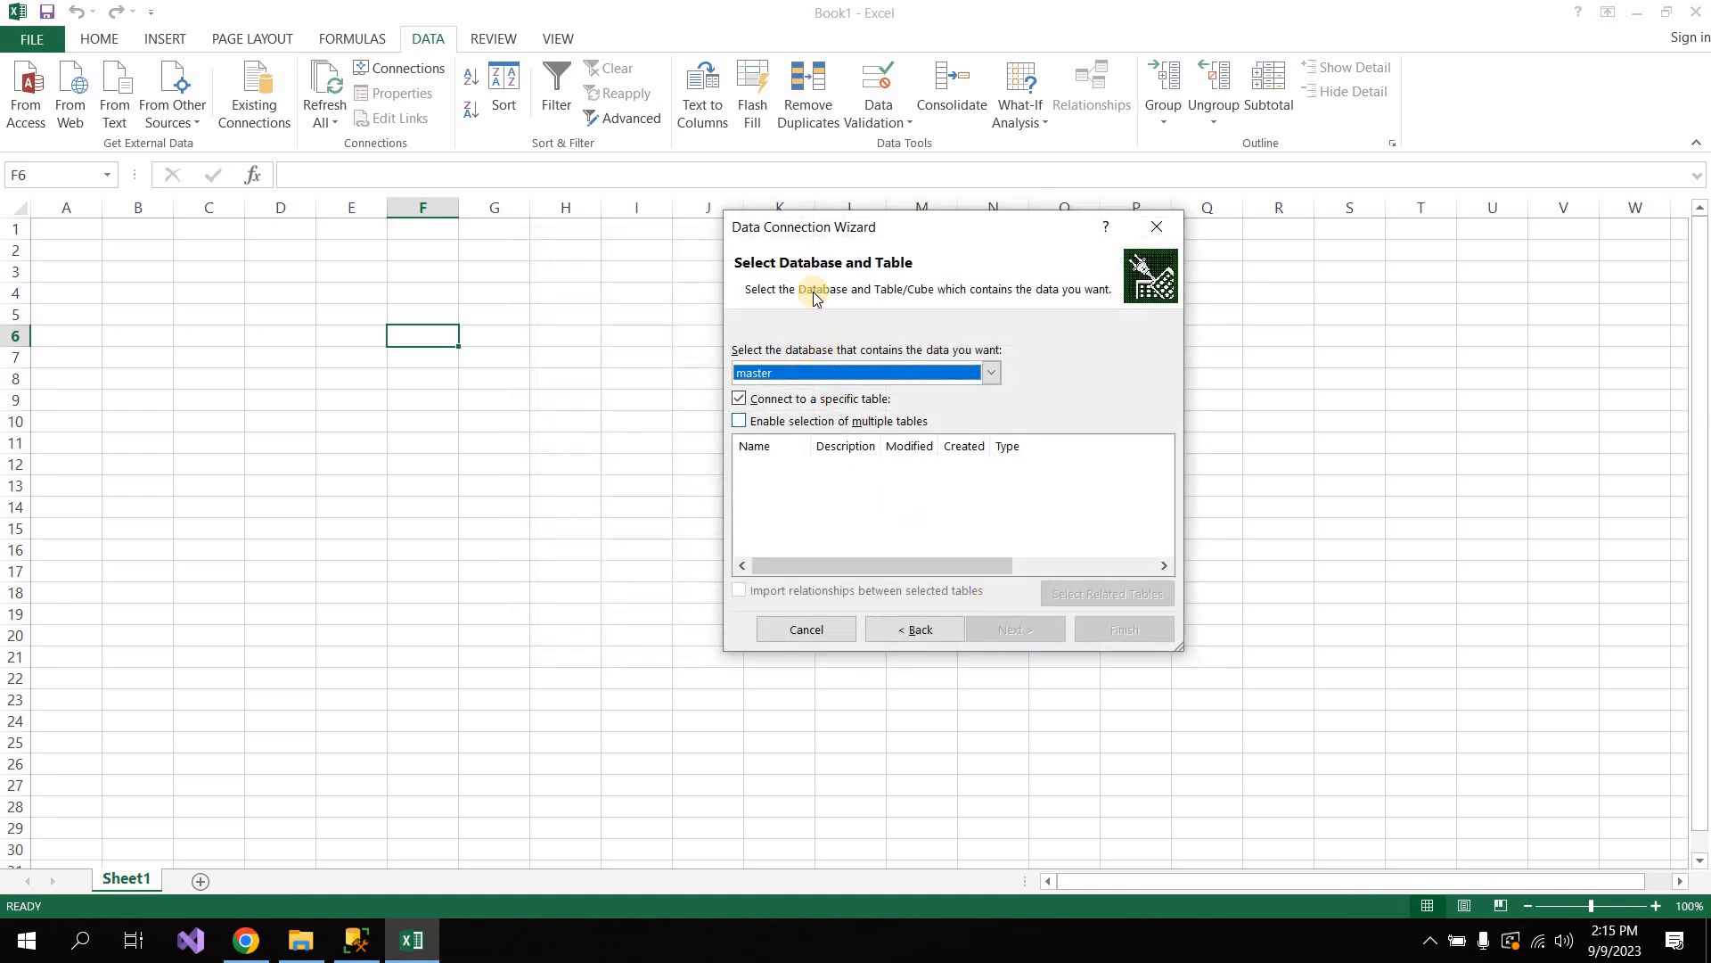
left_click(991, 373)
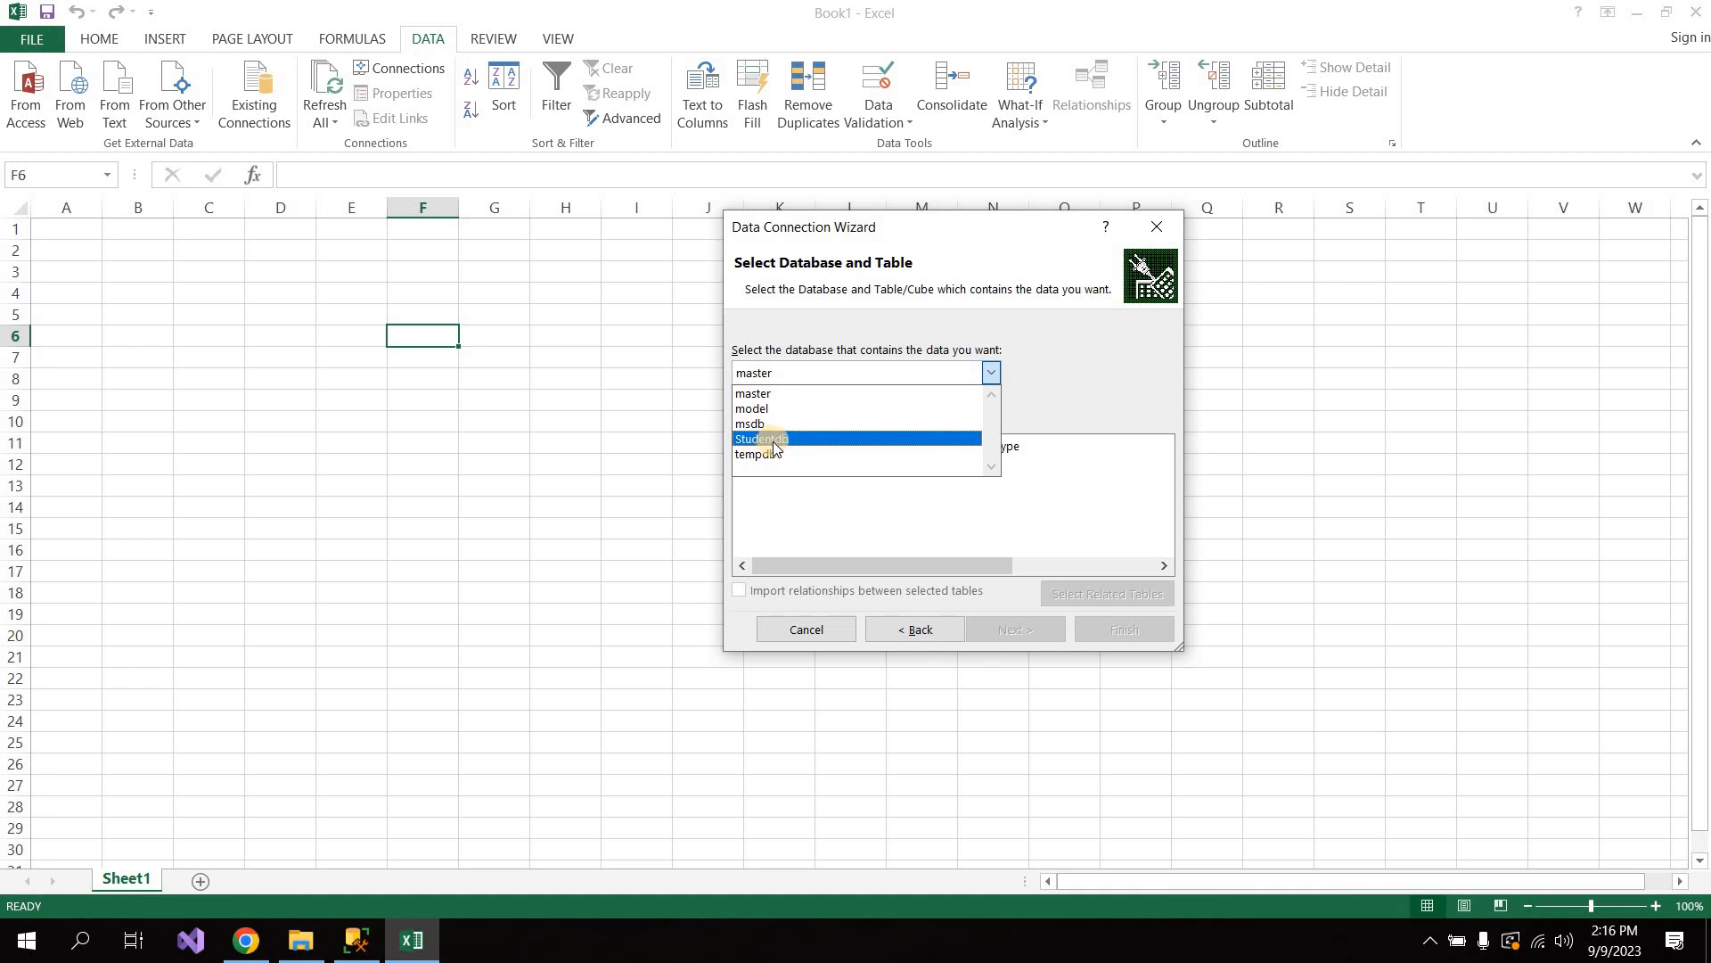
left_click(772, 440)
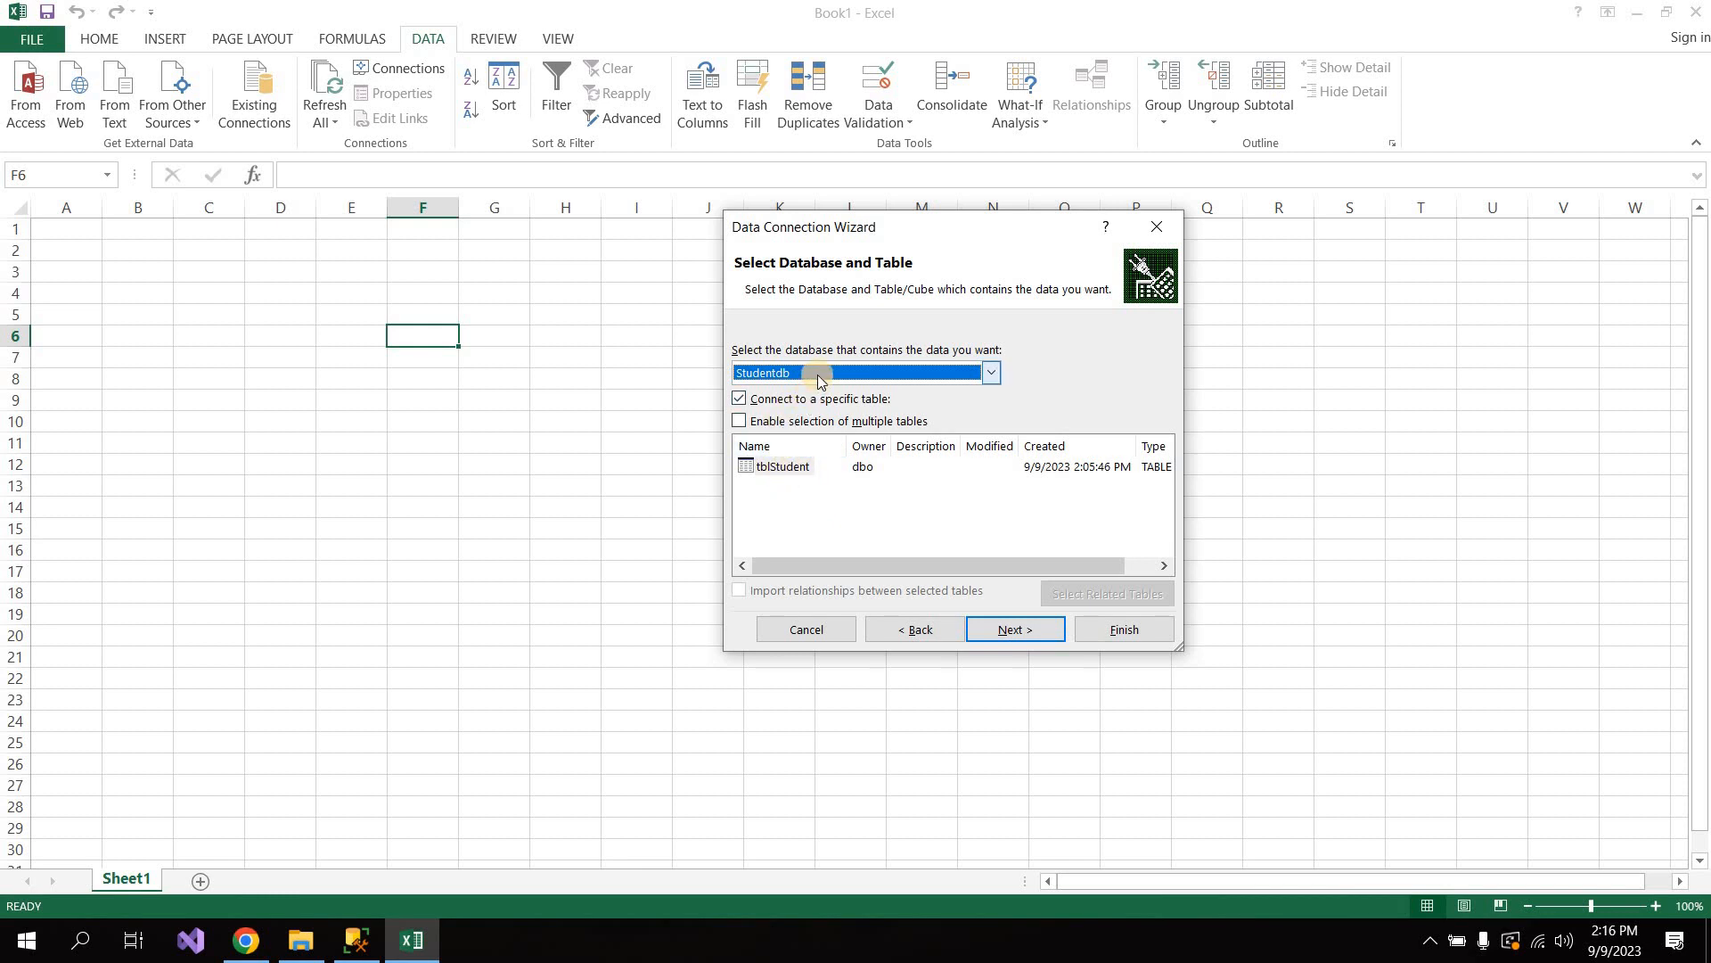
left_click(793, 469)
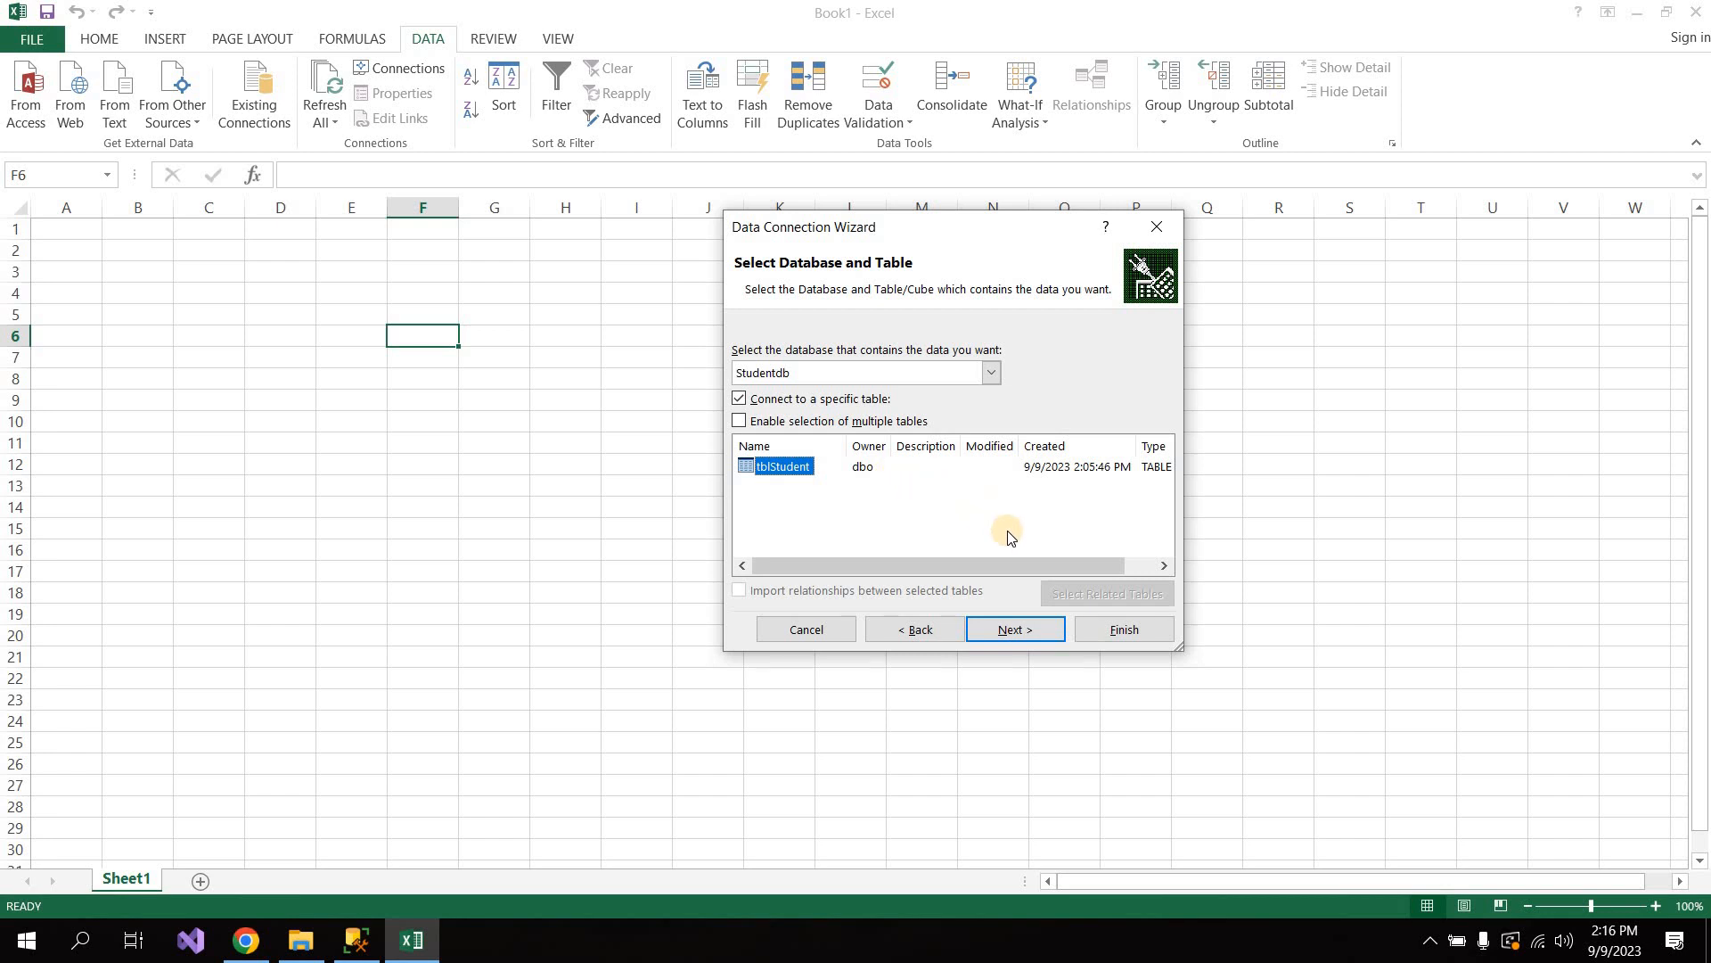
left_click_drag(982, 560, 1056, 560)
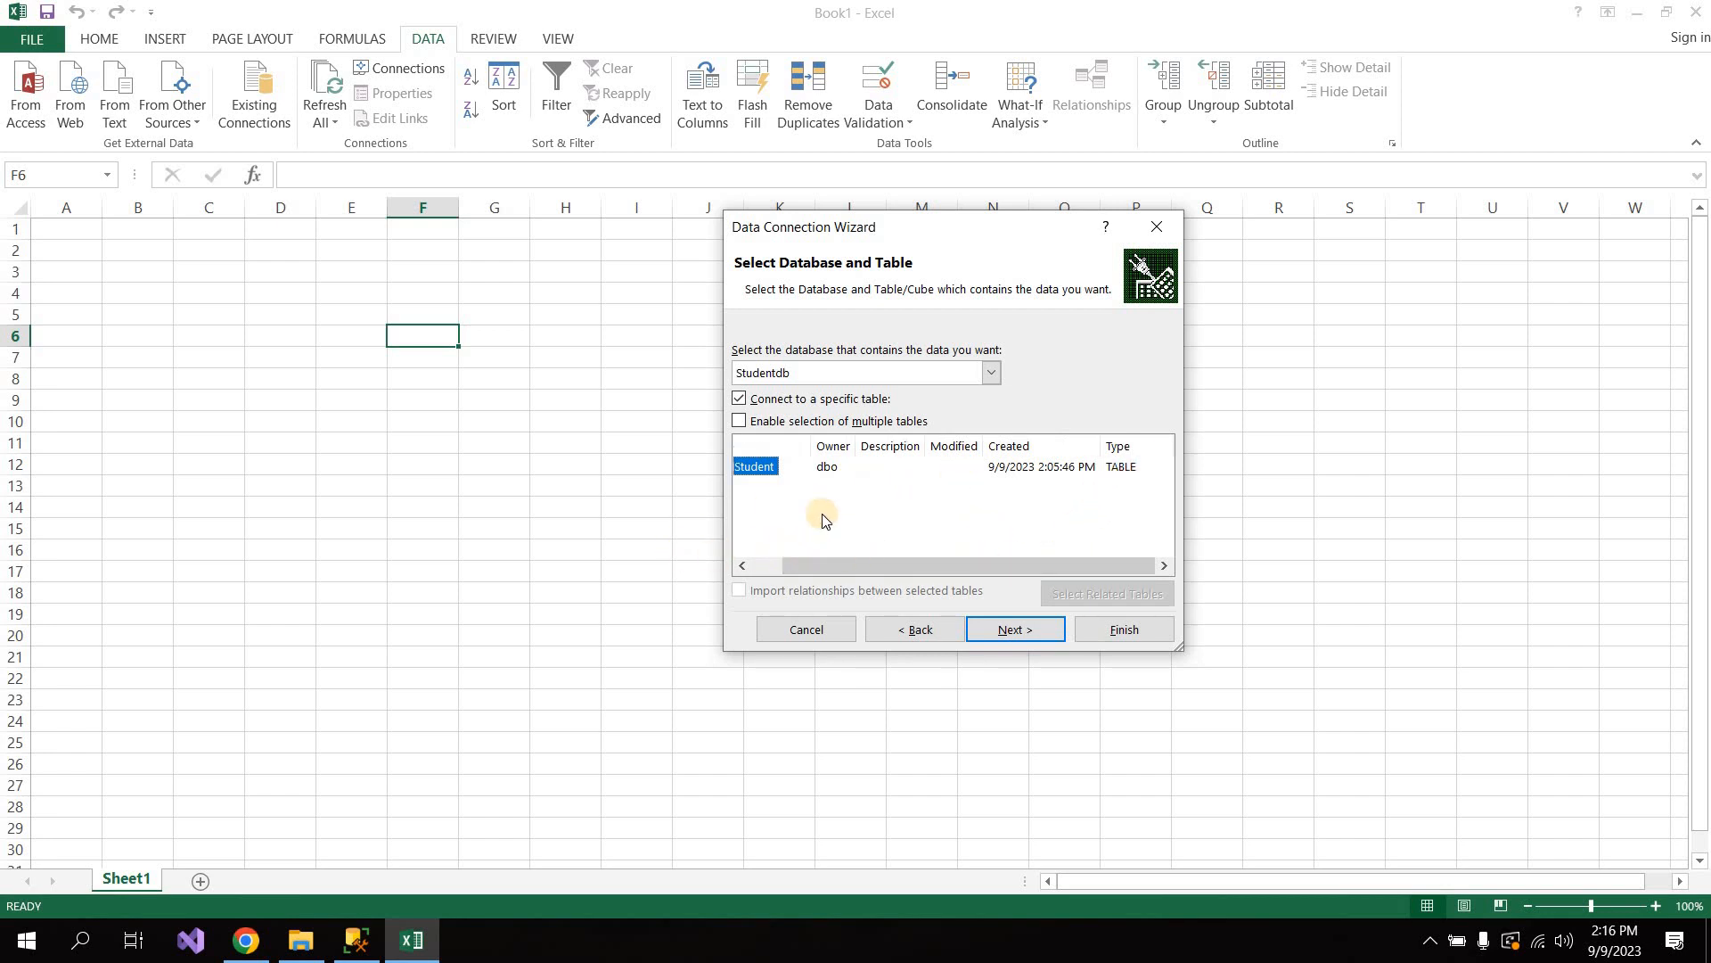
Enable selection of multiple tables, tick all listed tables including tblStudent, and continue to saving the connection file.
left_click(740, 422)
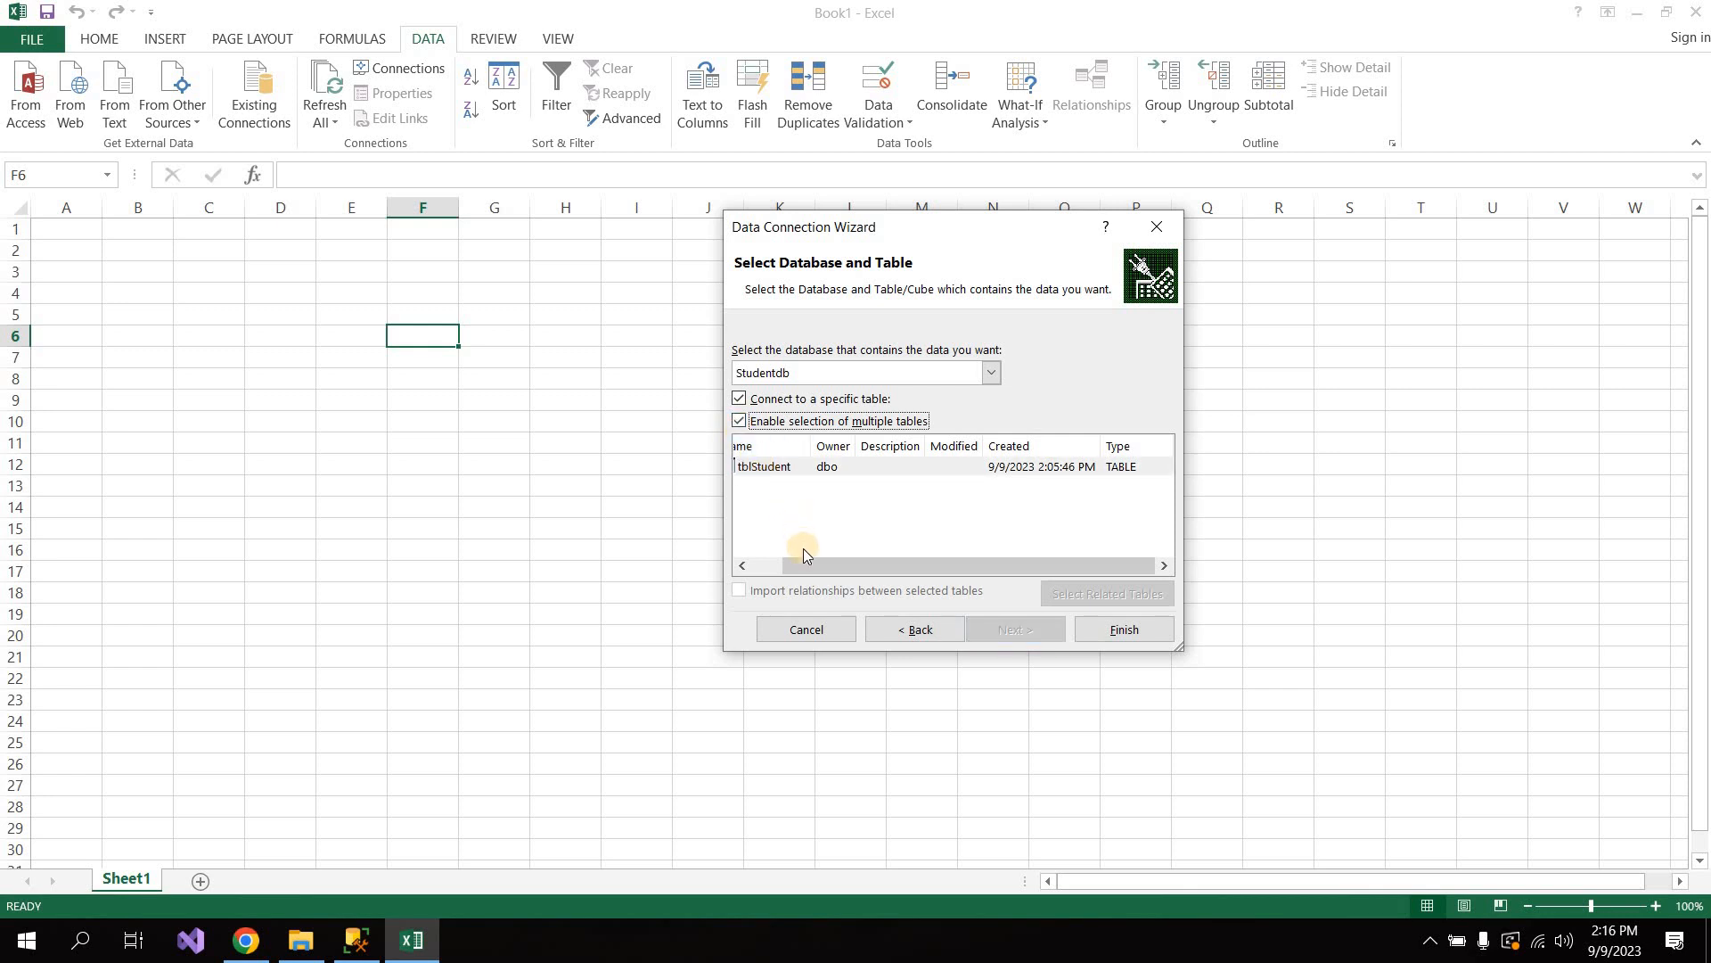
left_click_drag(806, 563, 714, 553)
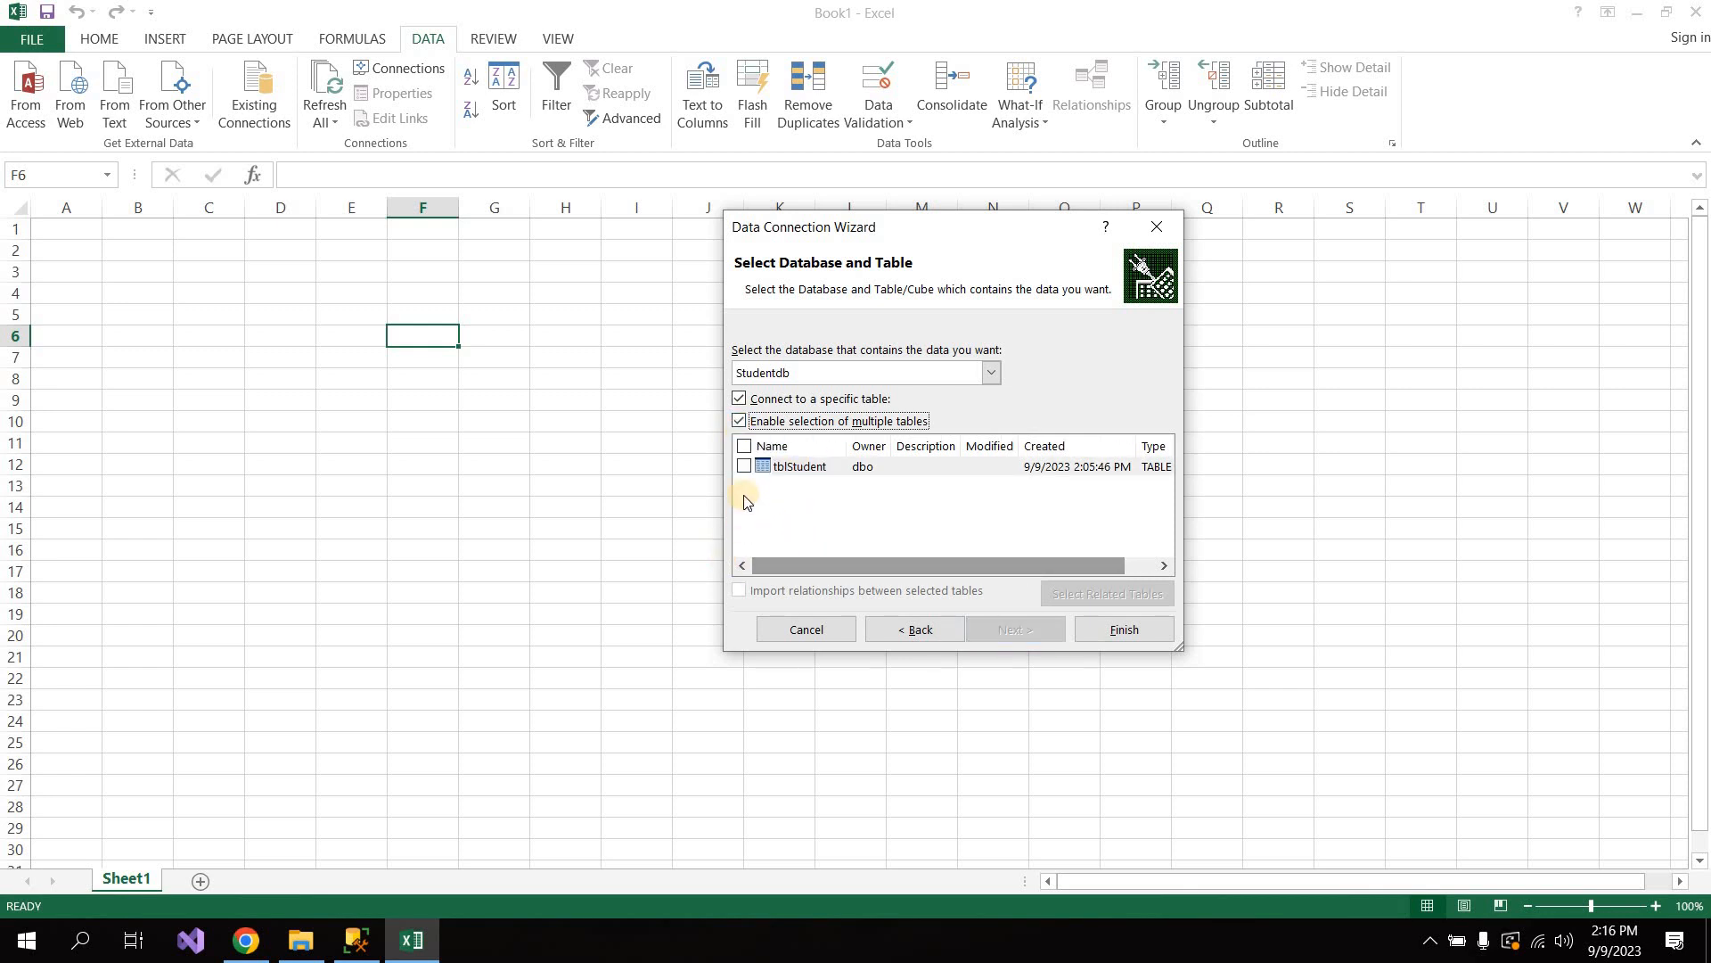
left_click(744, 448)
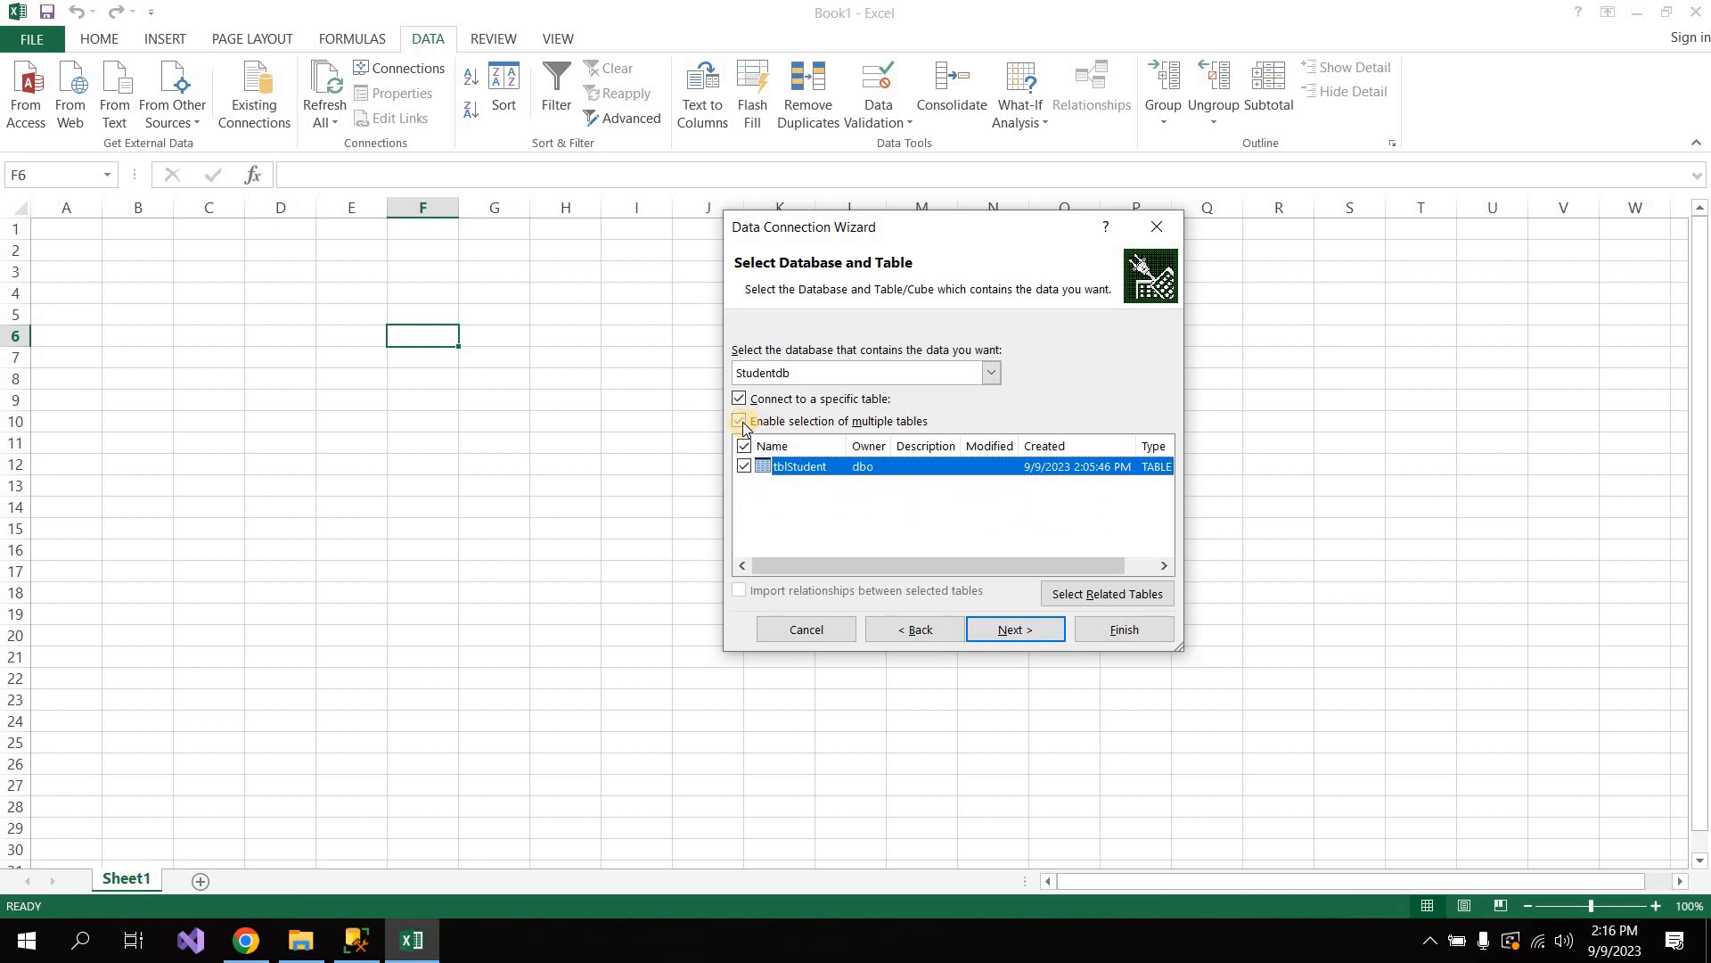
left_click(1003, 629)
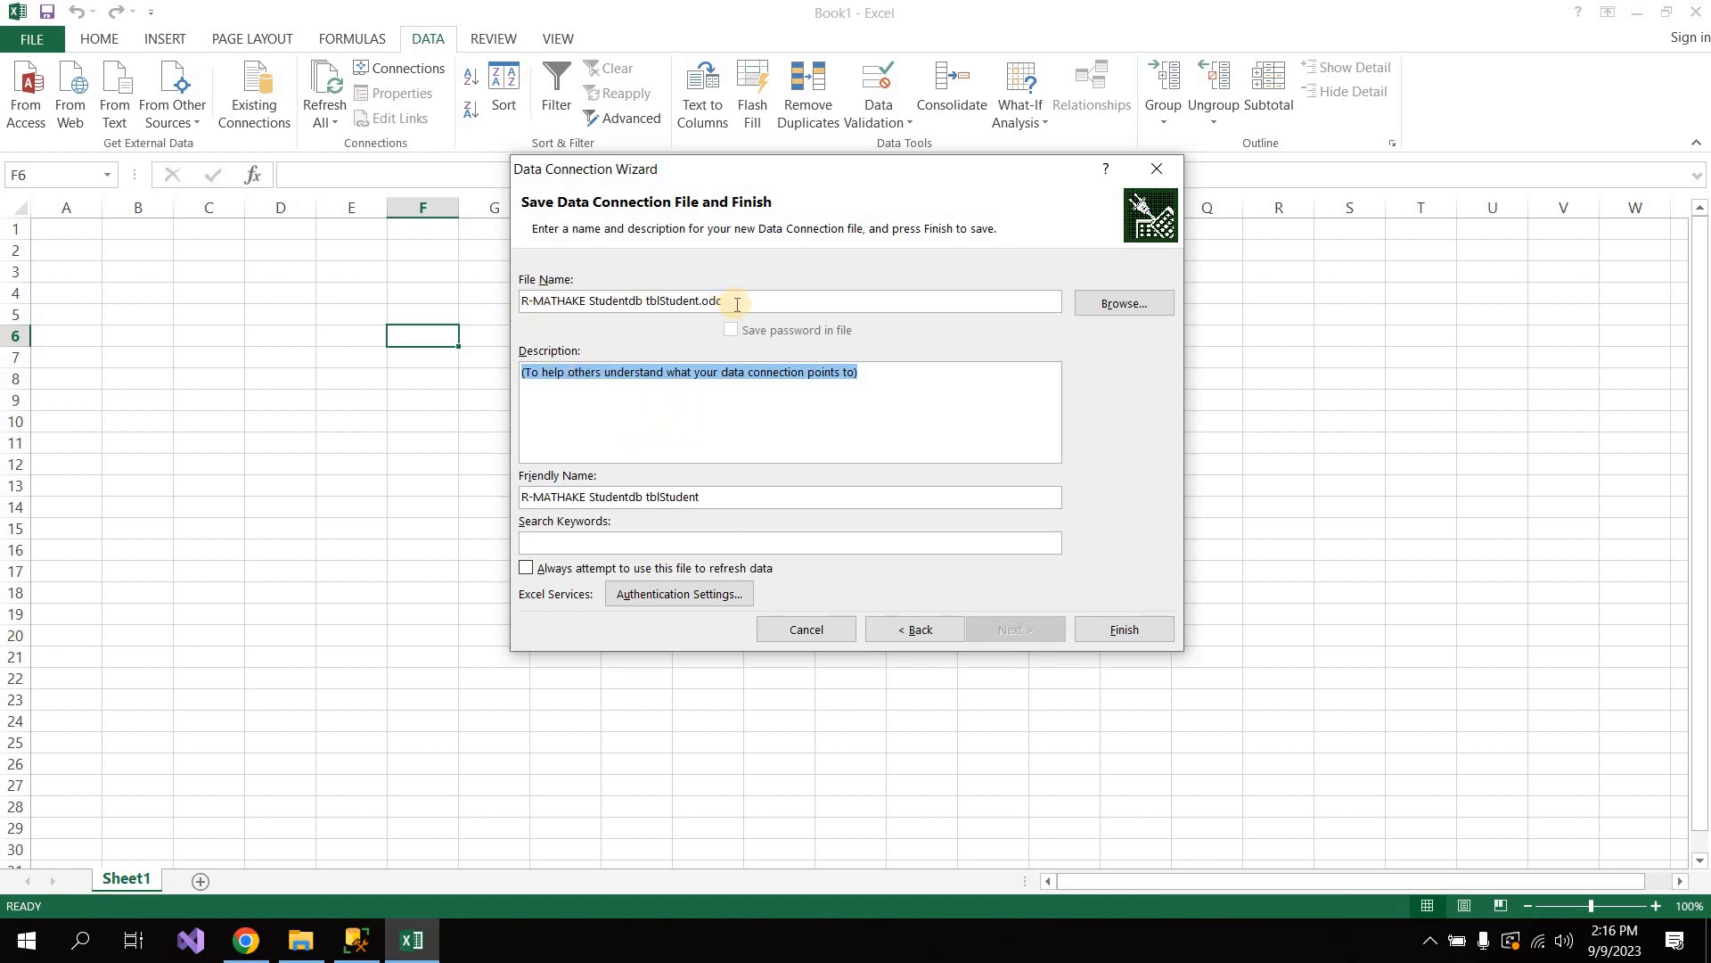
Save the data connection file under its proposed name, replacing the existing .odc file, and finish the connection setup.
left_click_drag(738, 304, 499, 303)
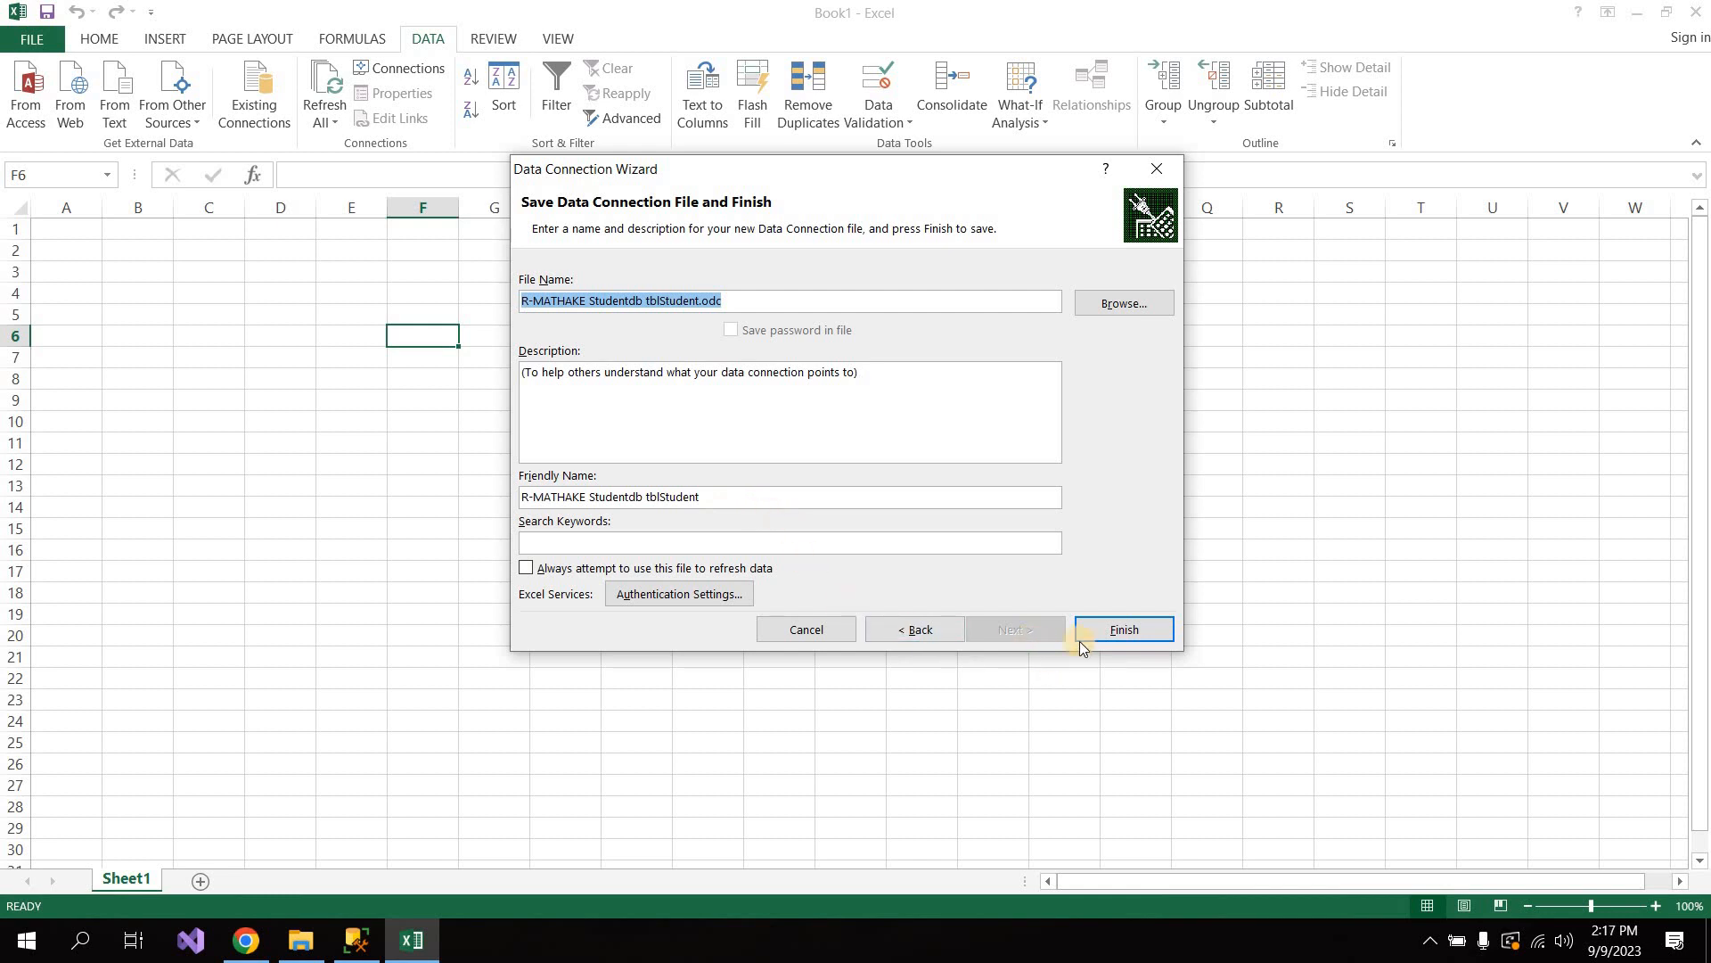
left_click(1106, 629)
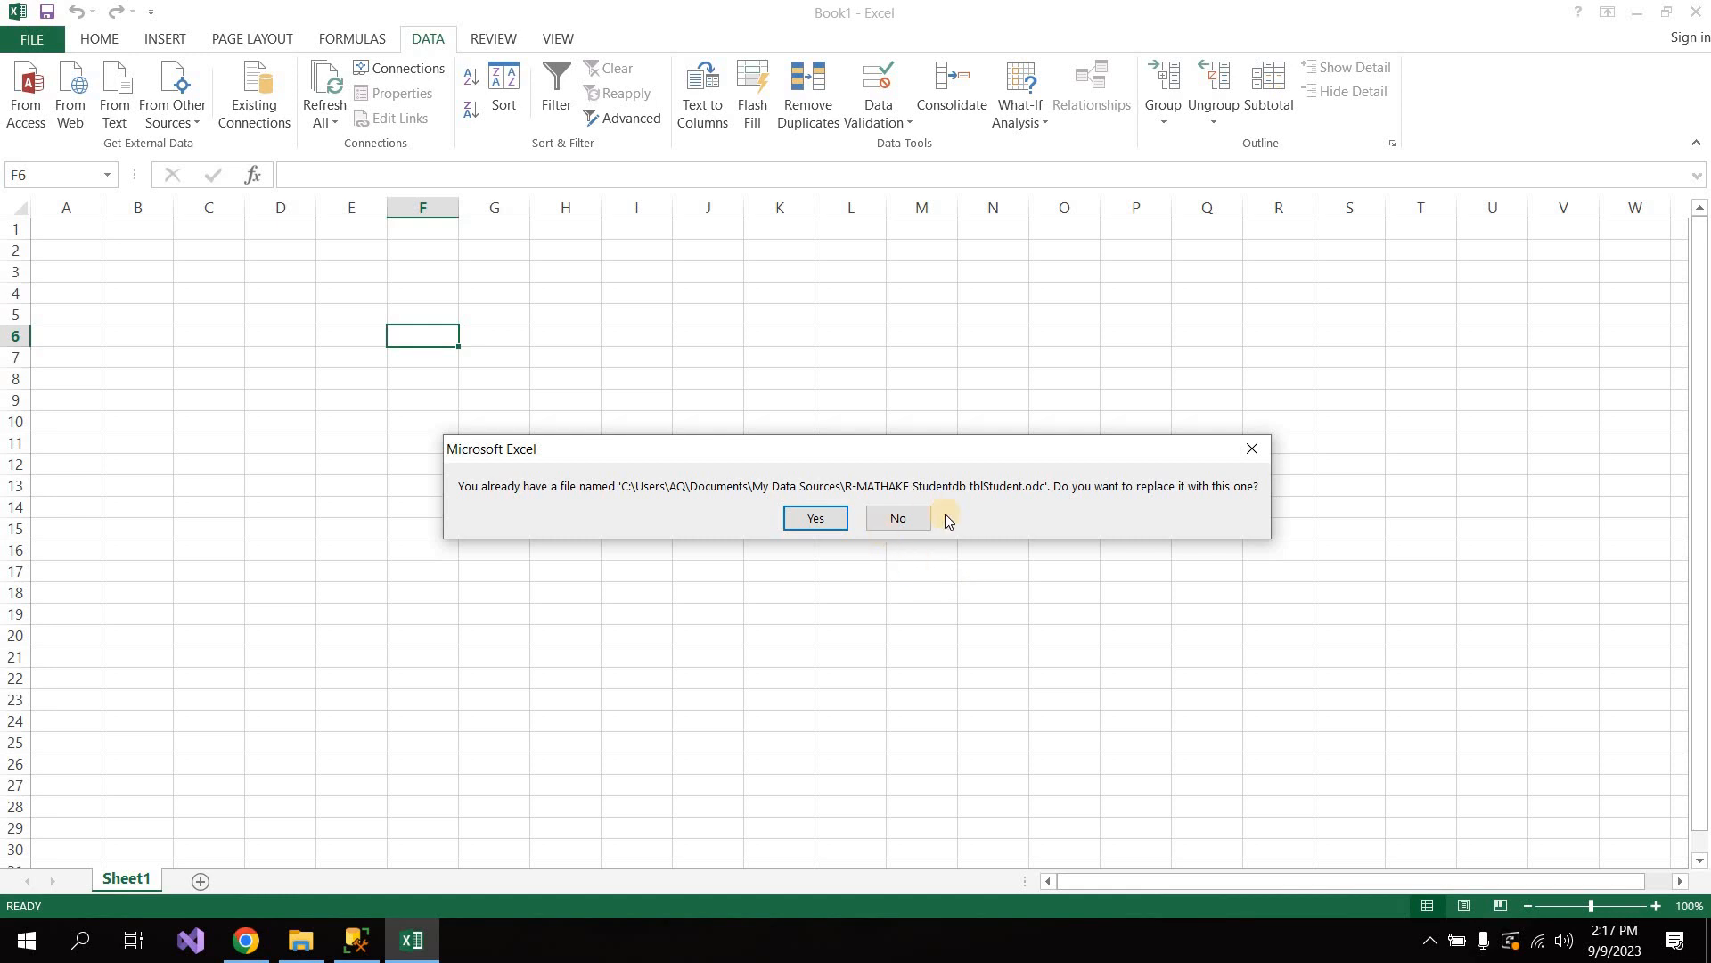
left_click(819, 521)
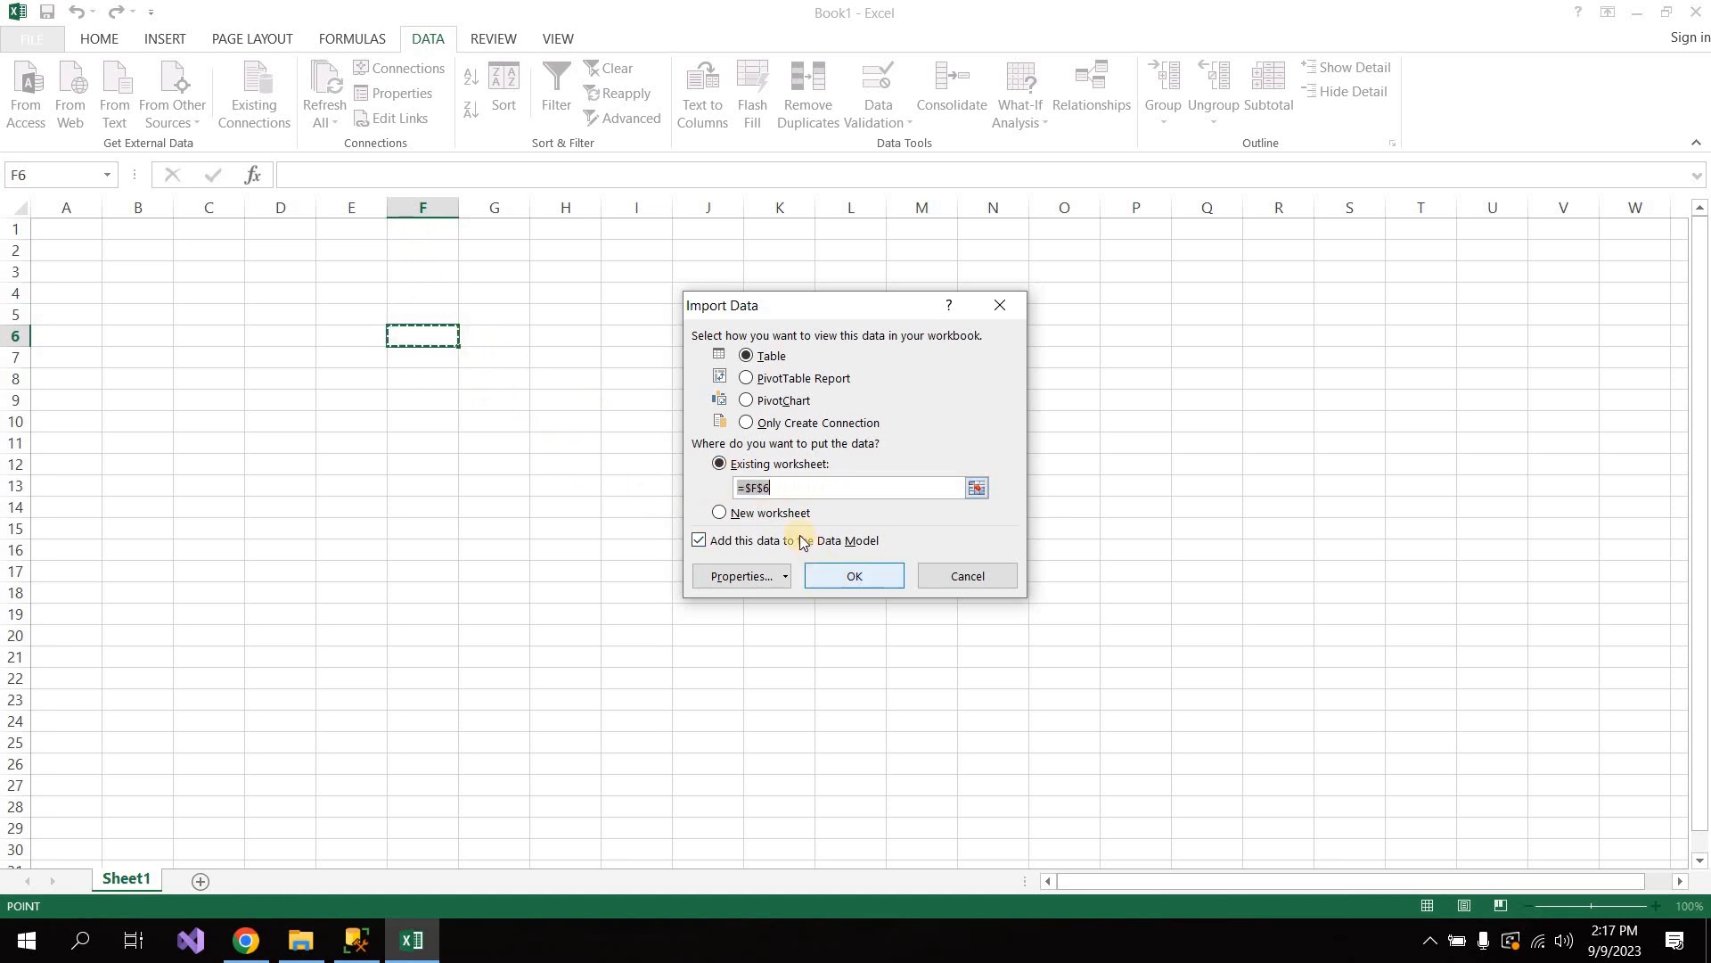
Import the data as a table into the existing worksheet, starting at cell A1 of Sheet1.
left_click(83, 234)
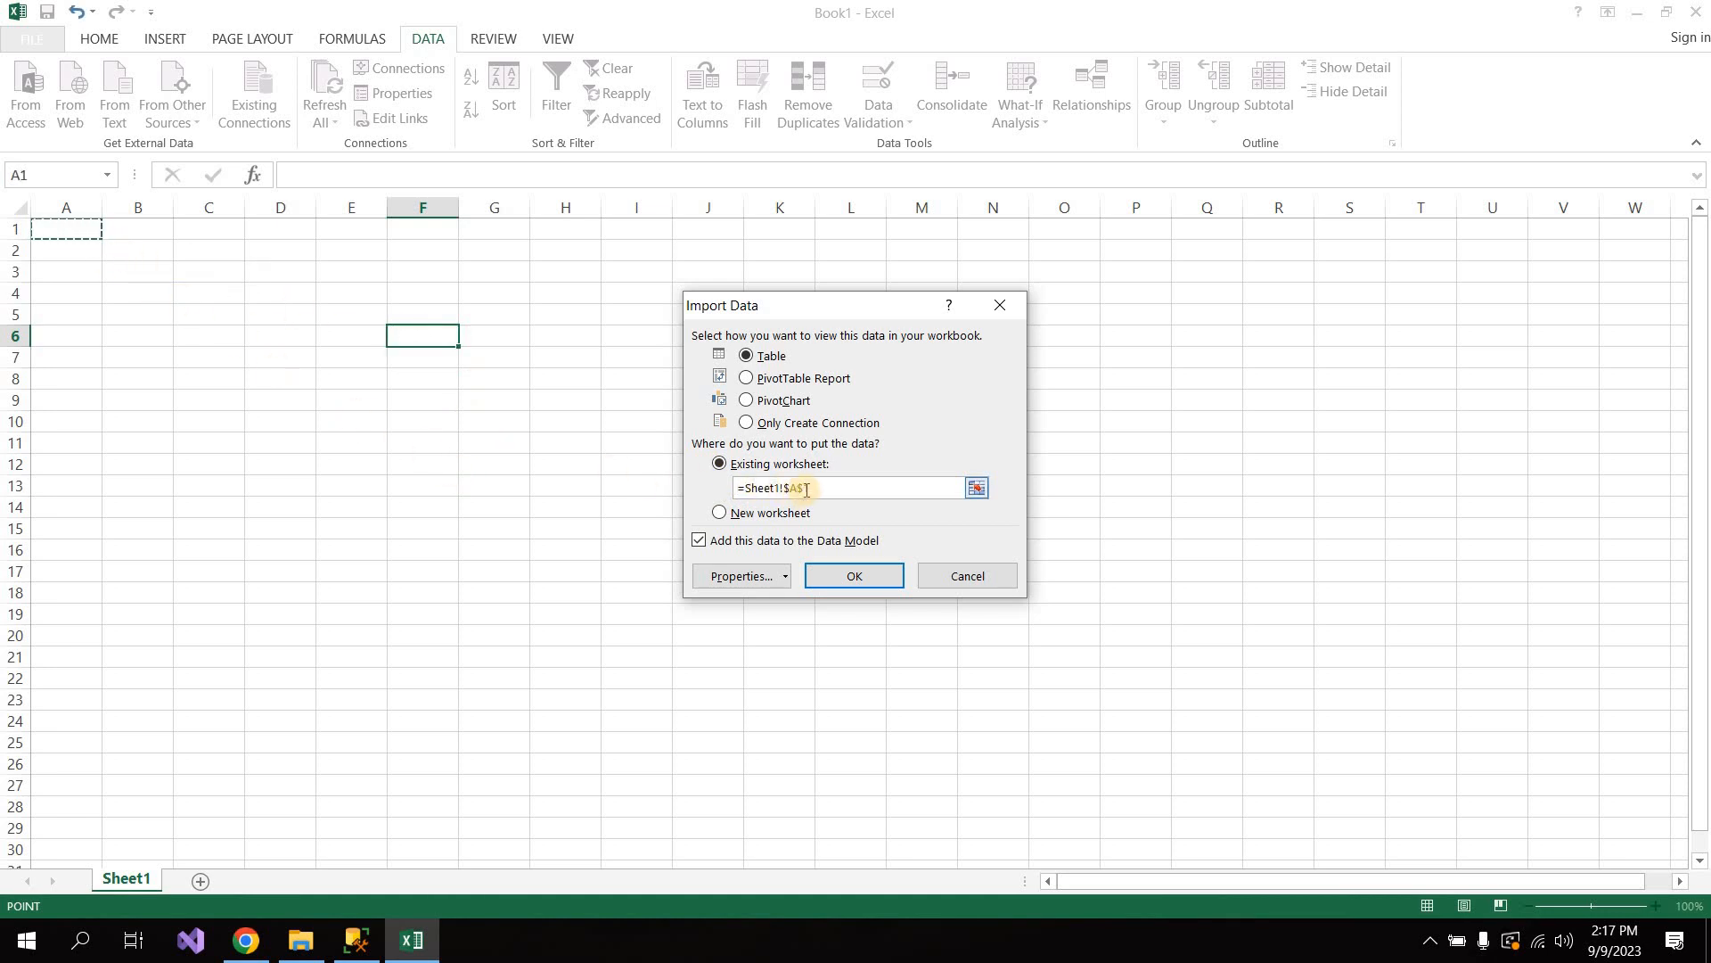
left_click_drag(807, 489, 702, 495)
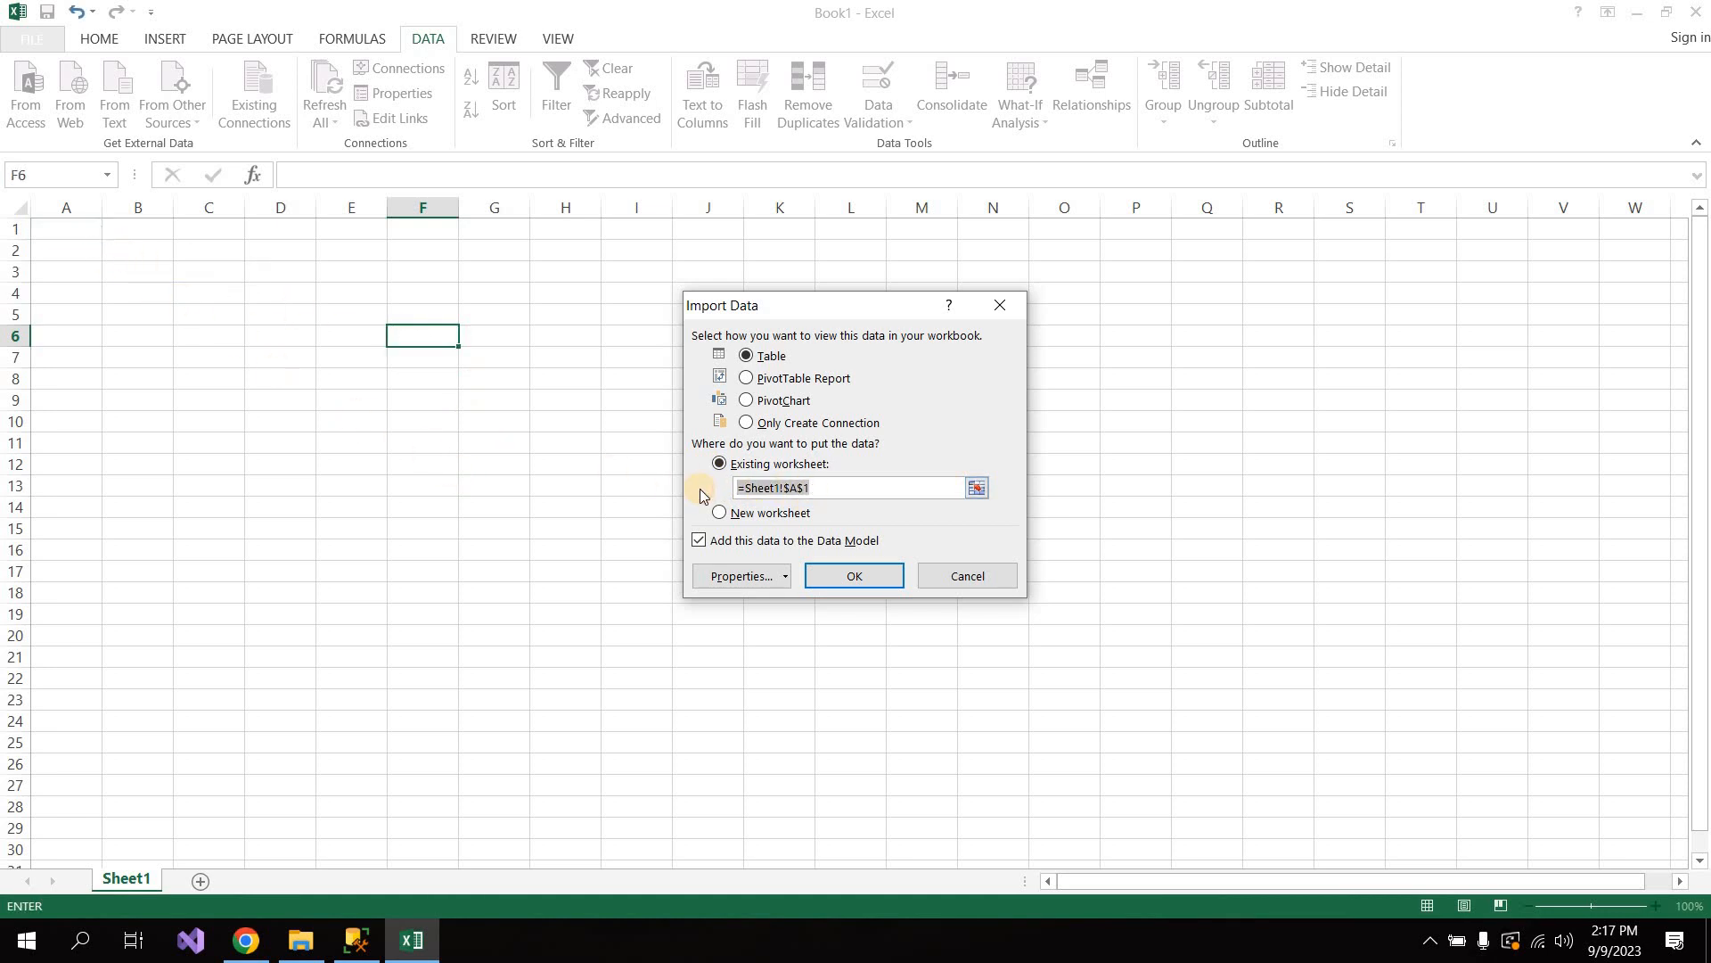
left_click(294, 342)
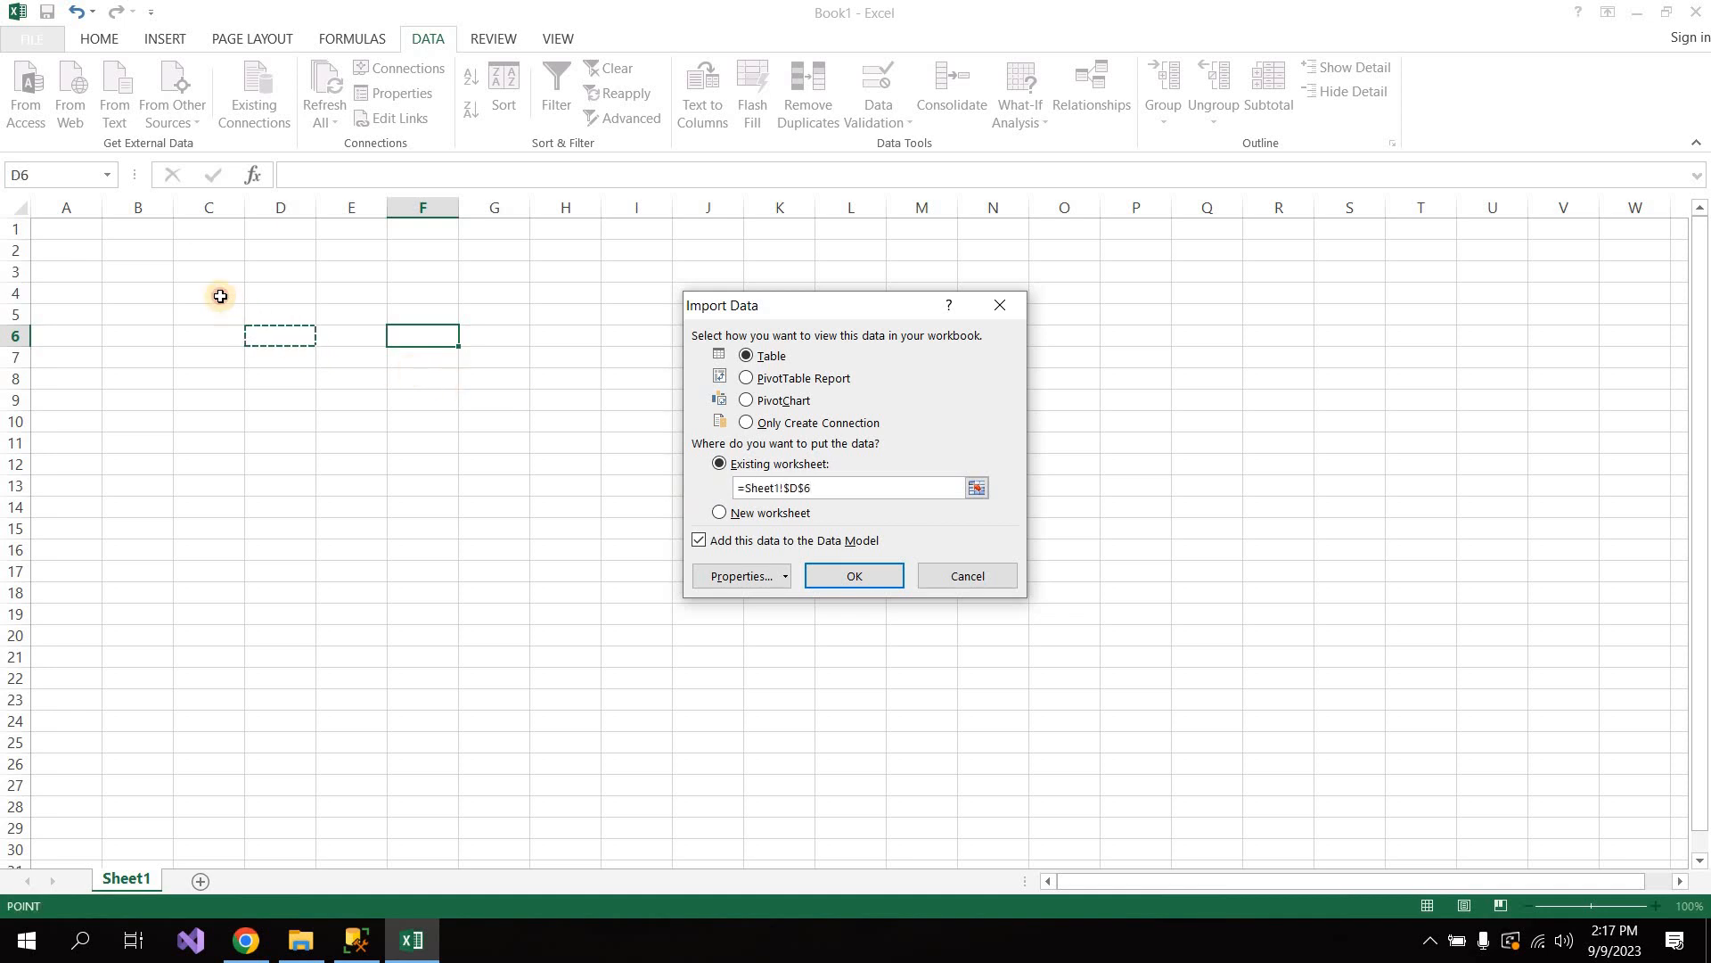
left_click(76, 230)
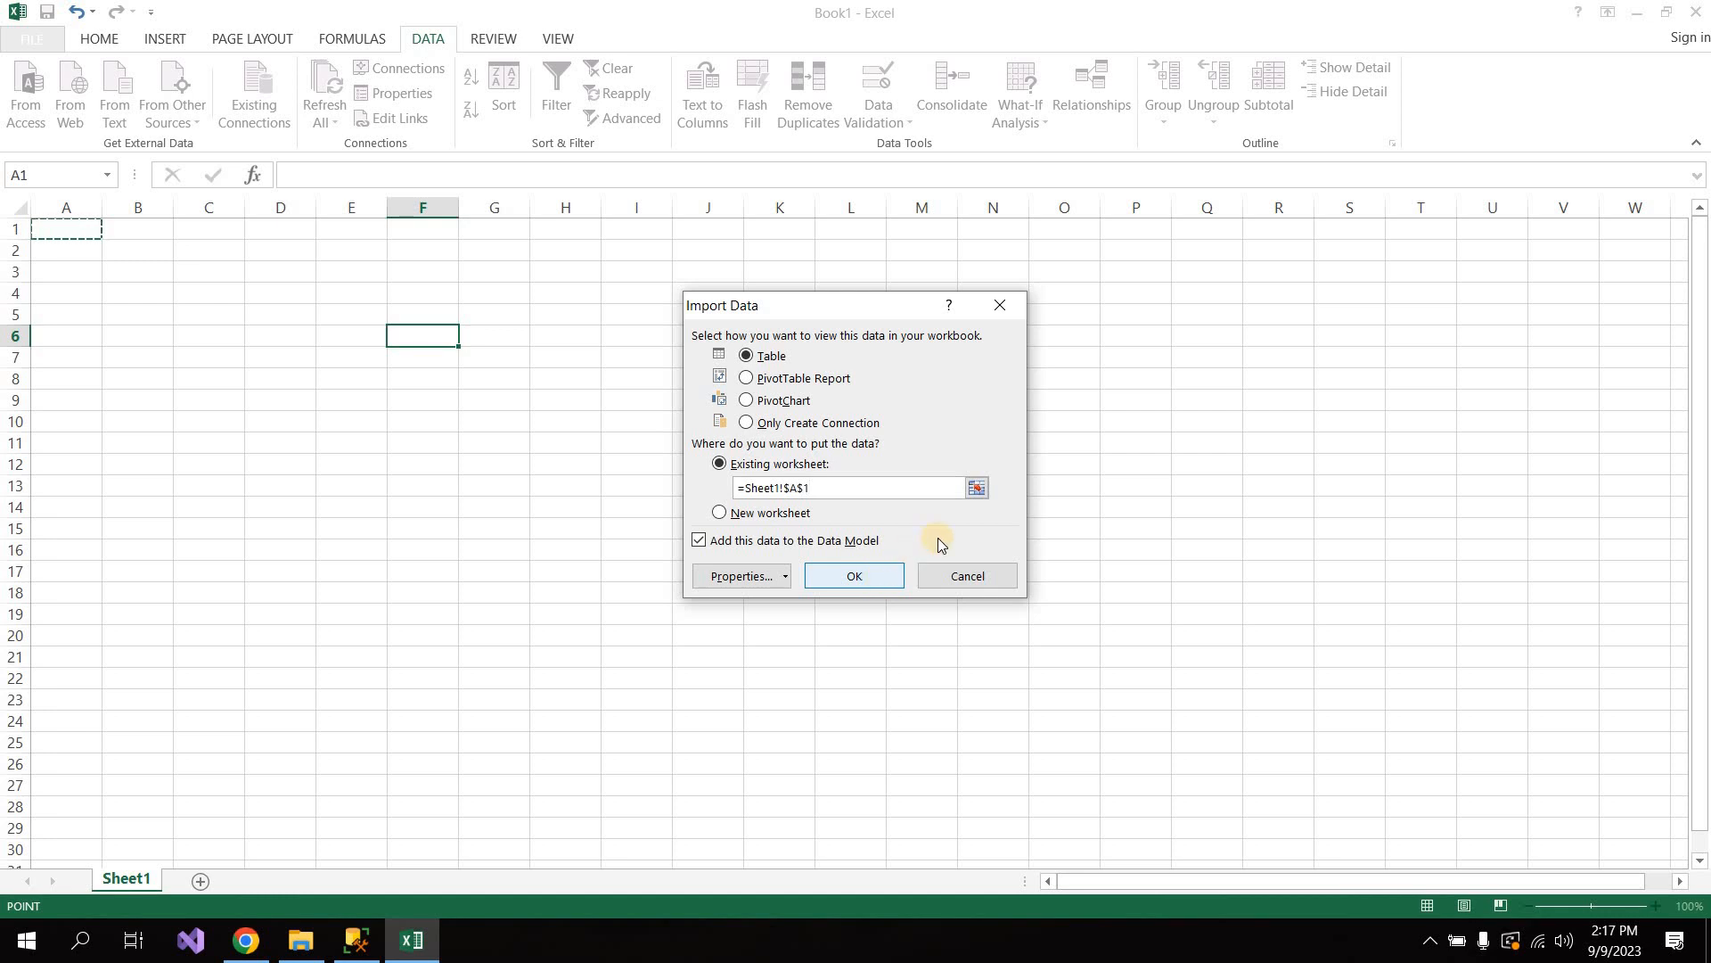
left_click(853, 578)
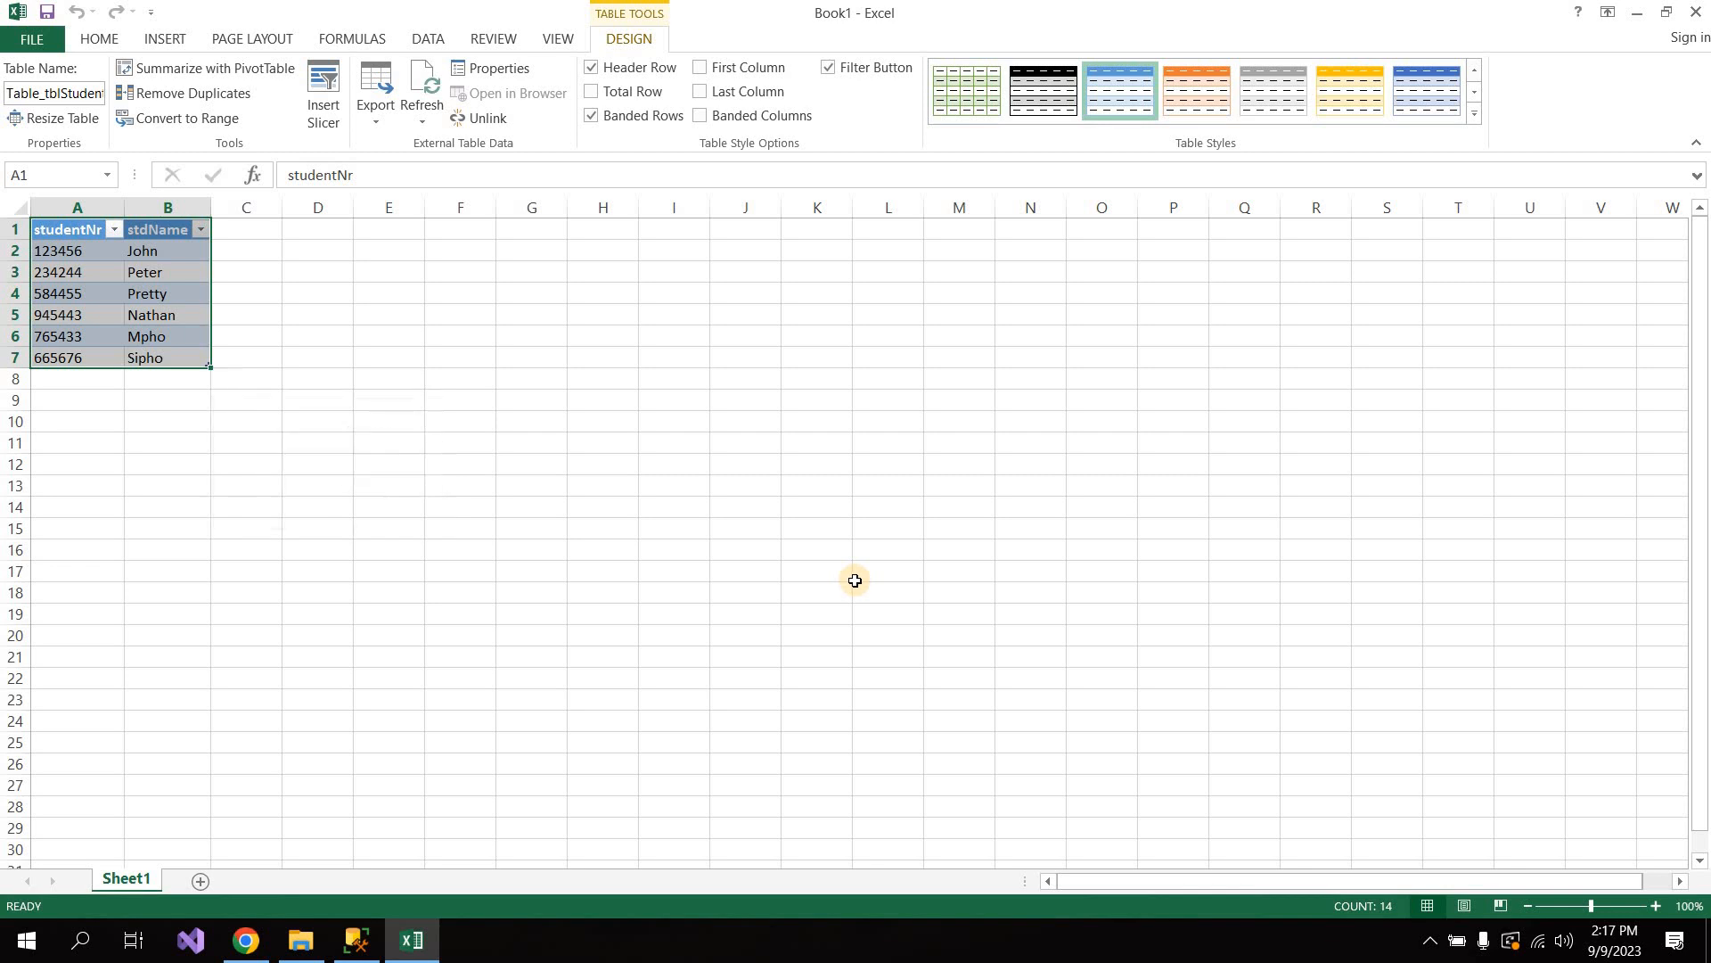
Examine the imported student numbers and names in the studentNr and stdName columns.
left_click(145, 355)
left_click(144, 336)
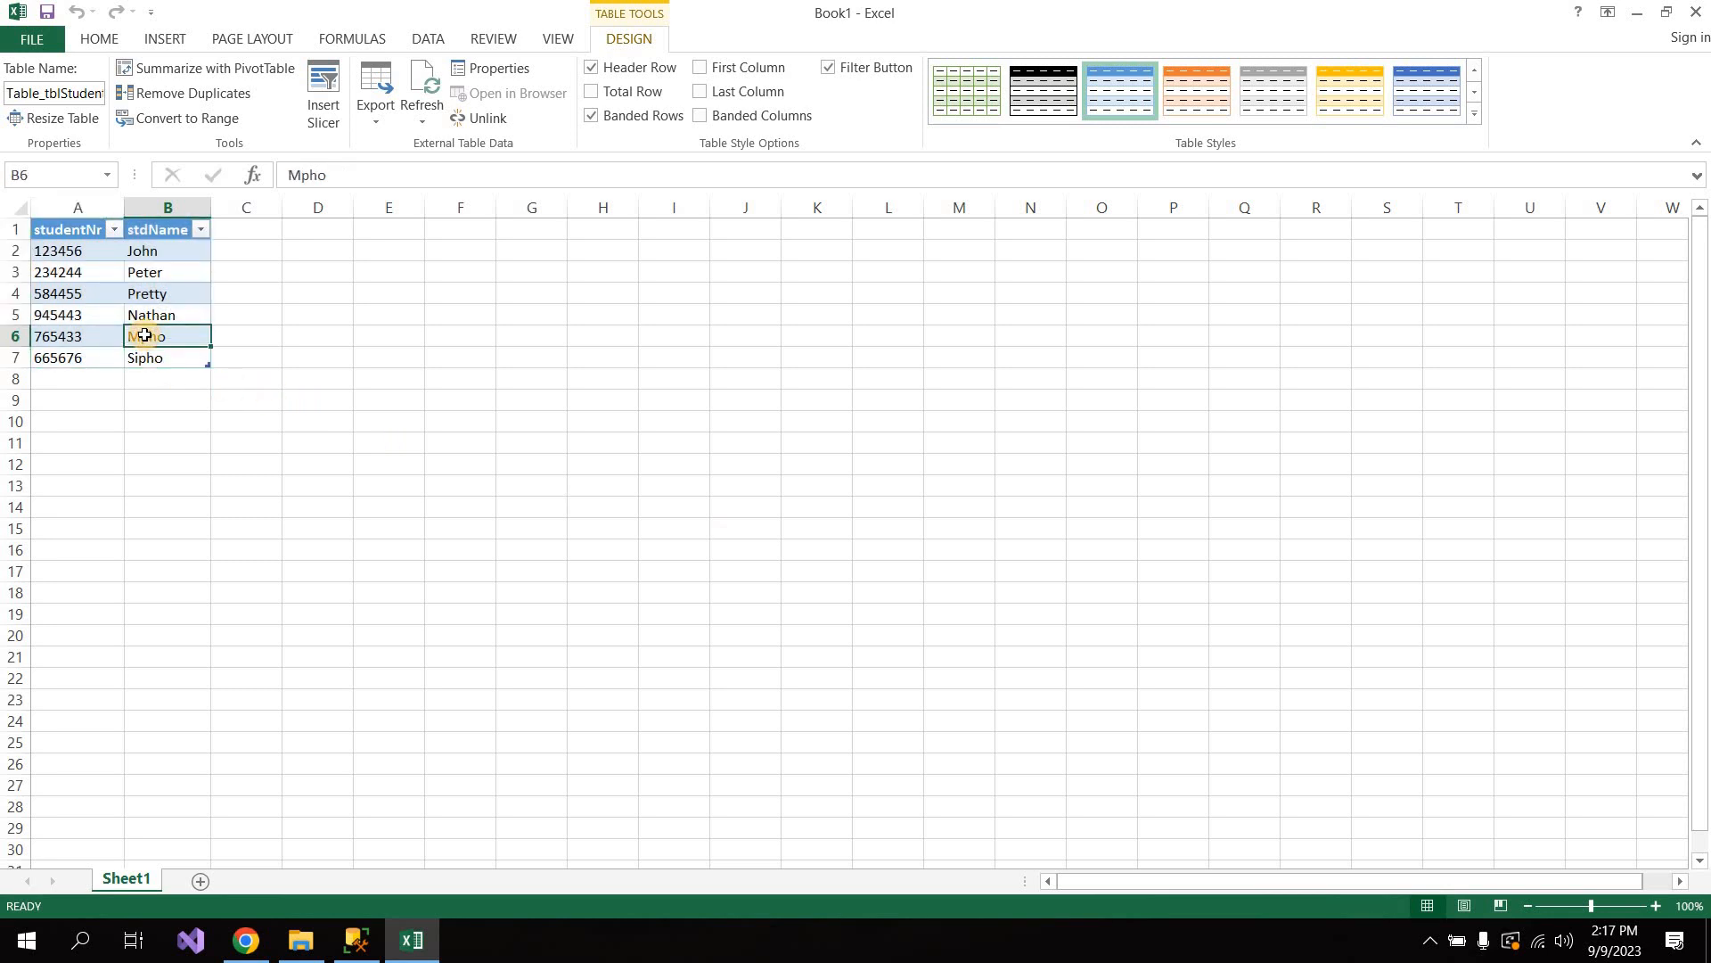
left_click(249, 488)
left_click(133, 354)
left_click(167, 317)
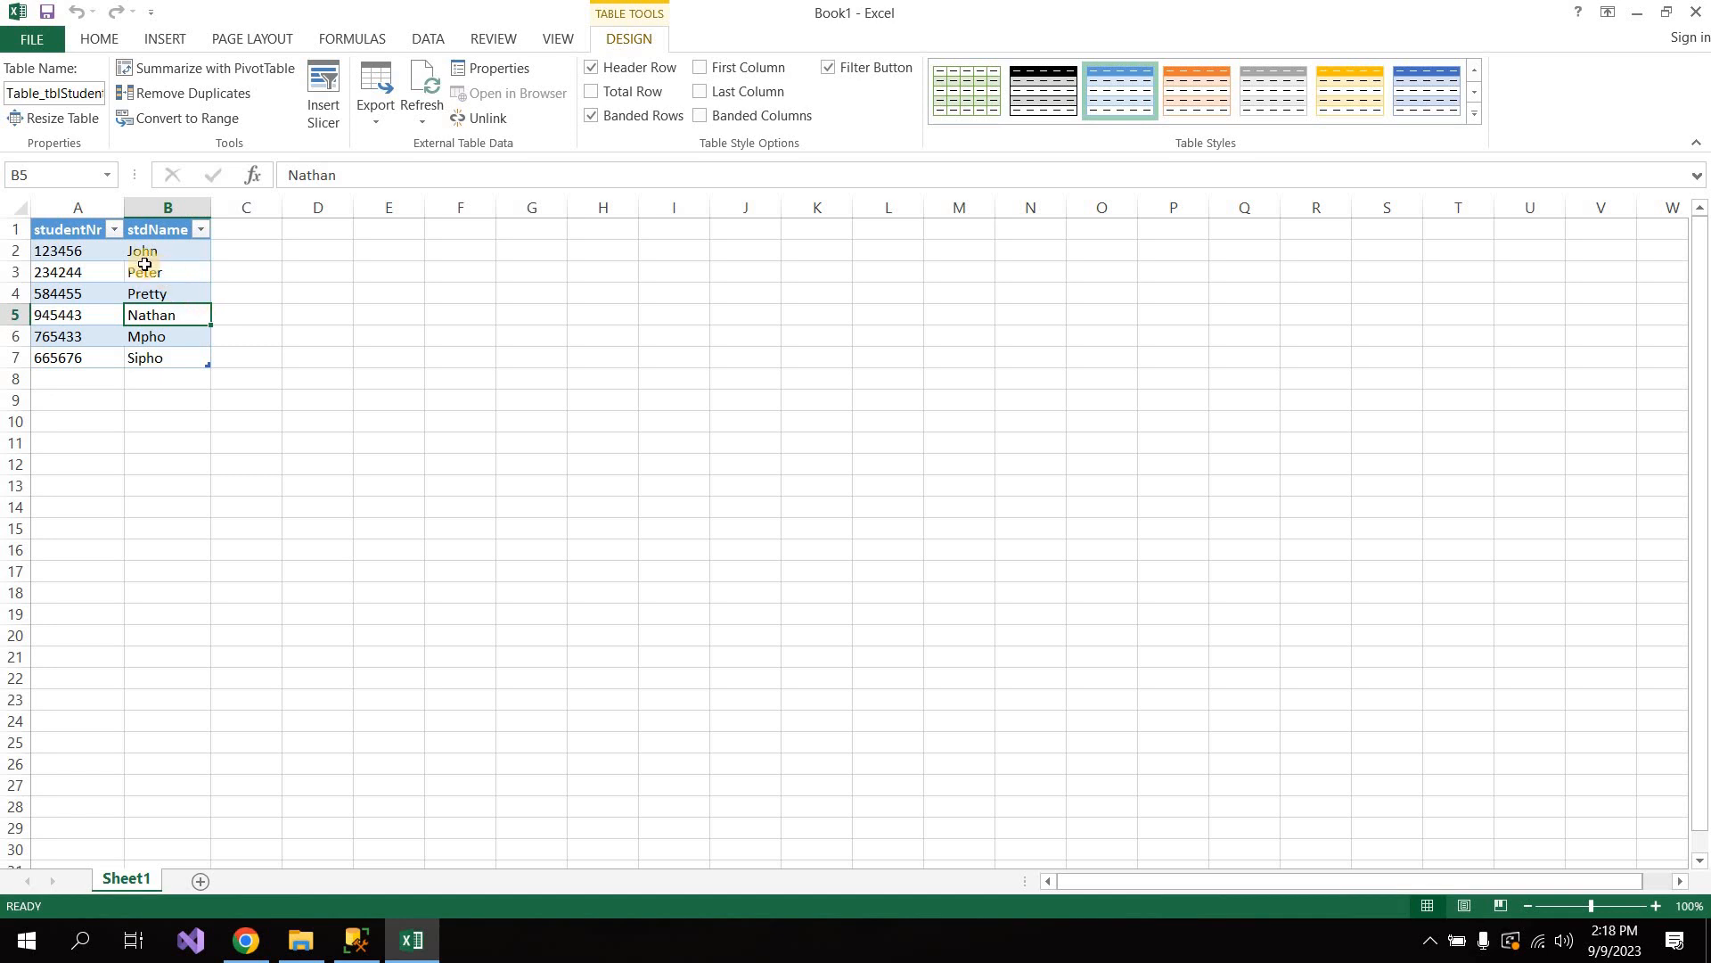
left_click_drag(101, 252, 118, 269)
left_click_drag(173, 318, 194, 358)
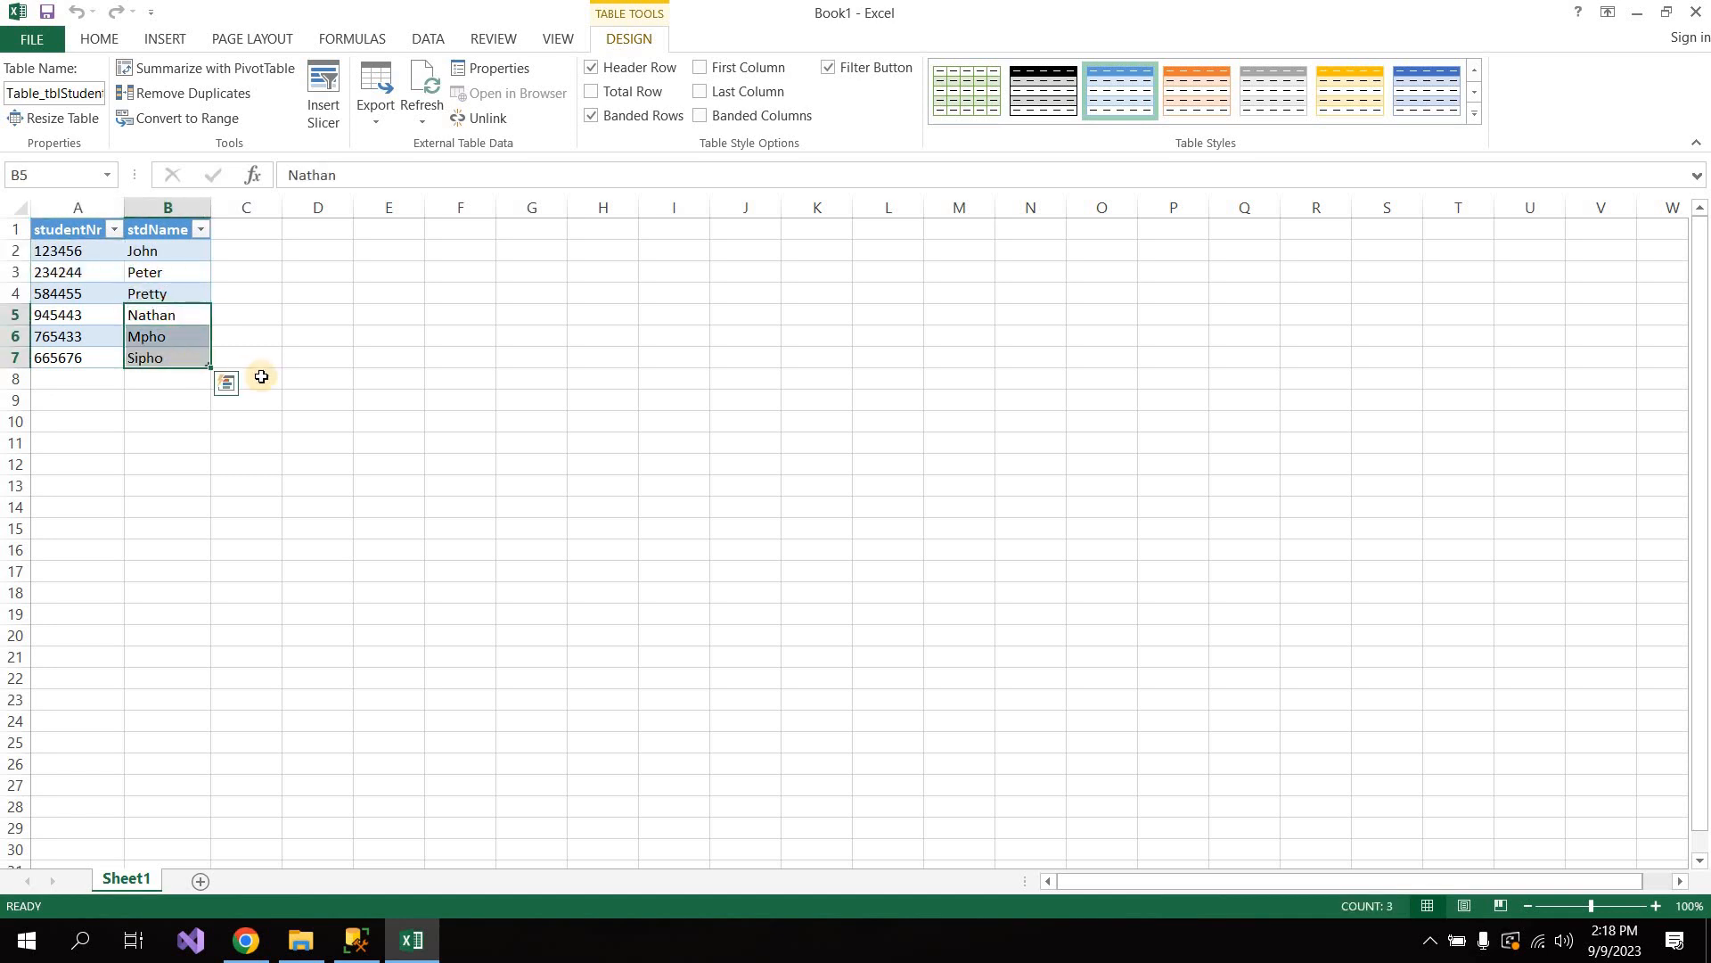
left_click(262, 376)
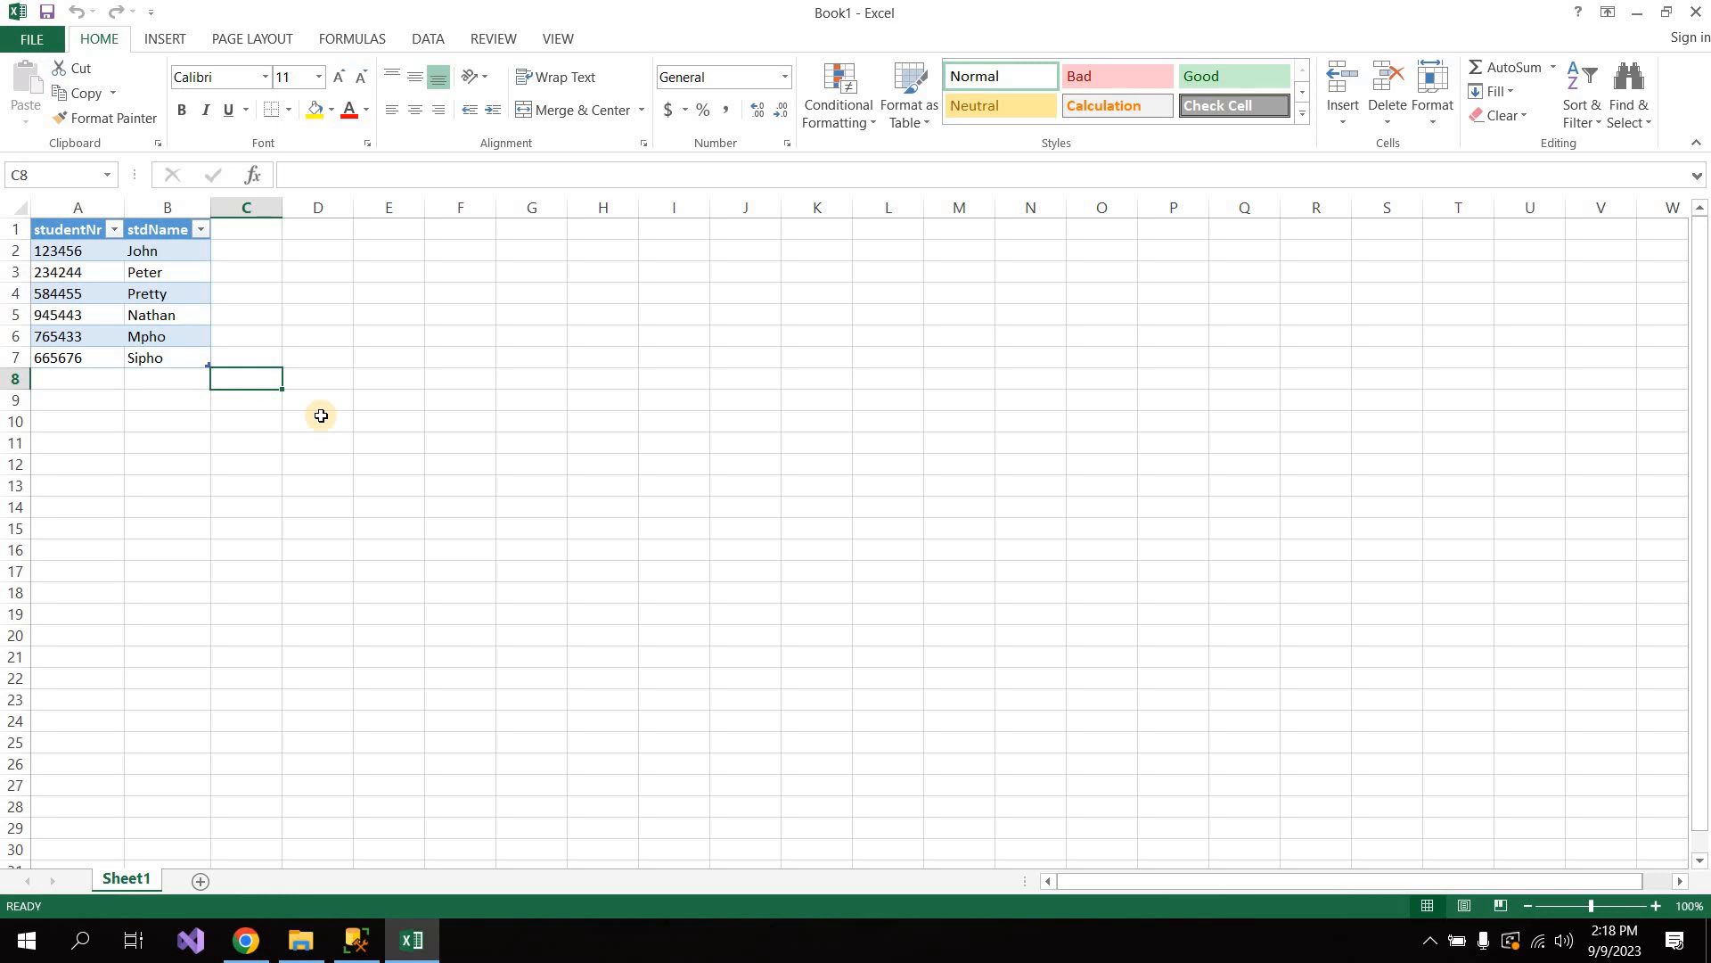